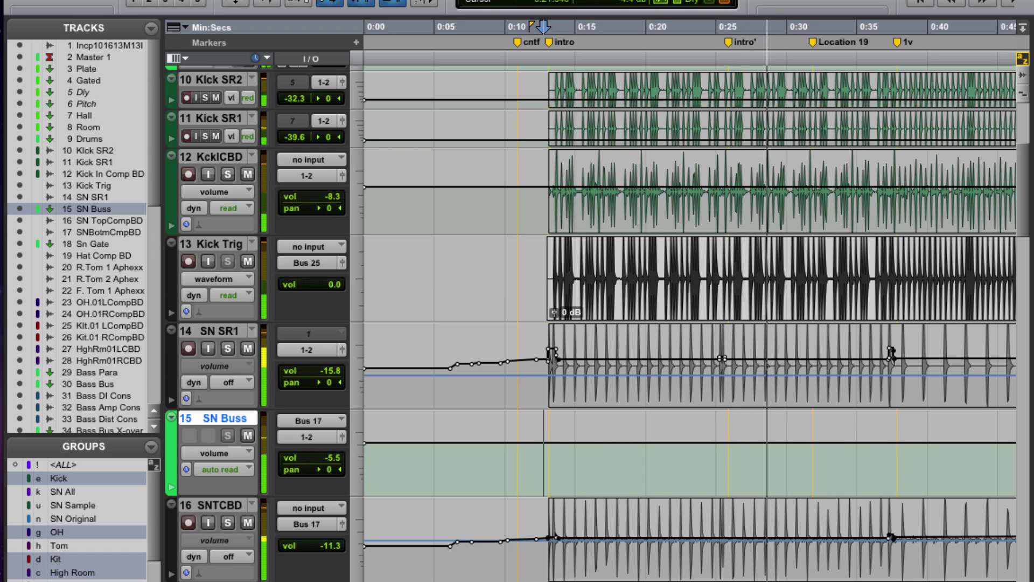
Stop playback, switch to the mixer and open the 4030 Retro Comp on the SN Buss track.
{"action": "key", "text": "space"}
{"action": "key", "text": "ctrl+equal"}
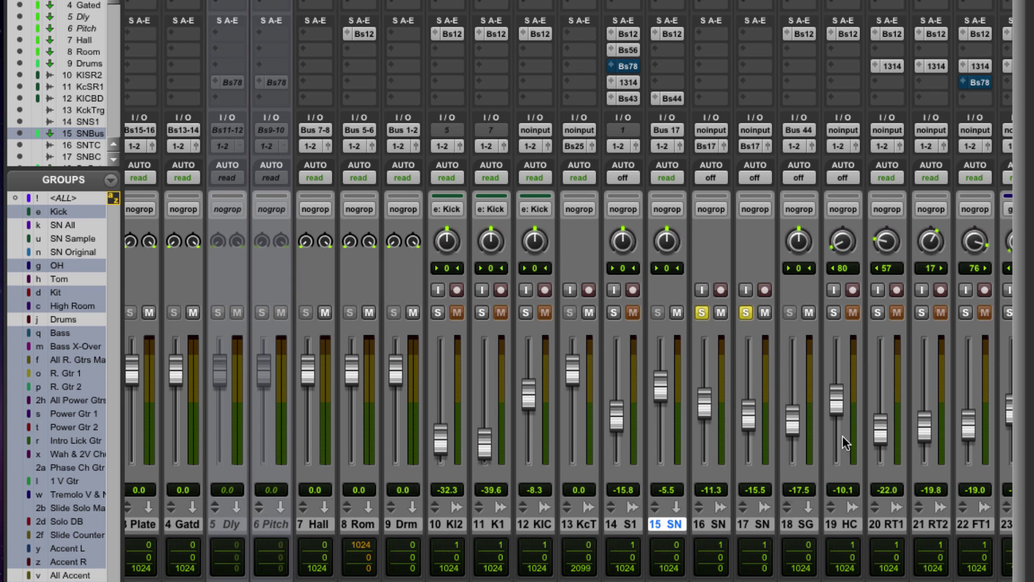
{"action": "scroll", "coordinate": [782, 251], "scroll_direction": "up", "scroll_amount": 1}
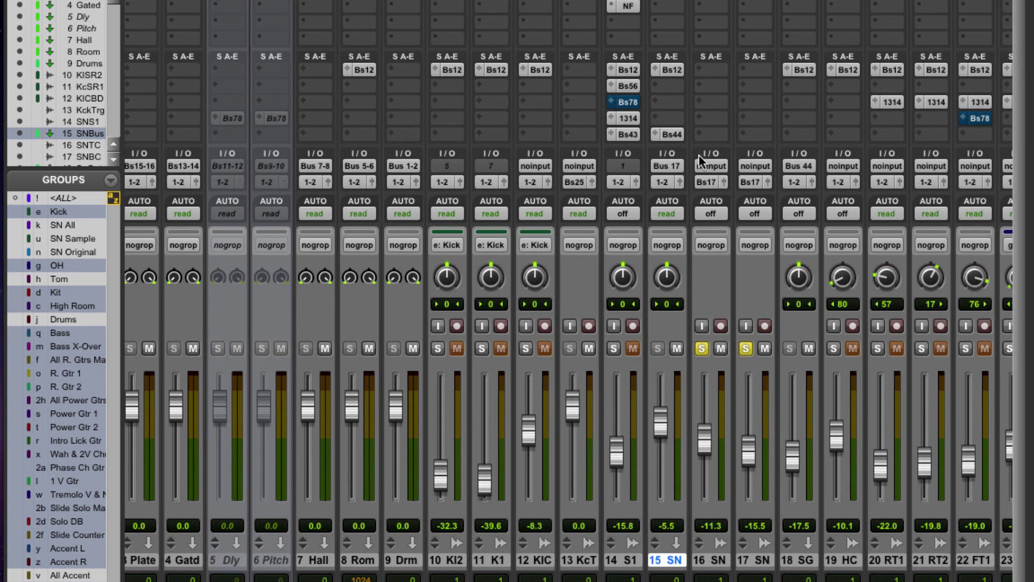
{"action": "left_click", "coordinate": [680, 40]}
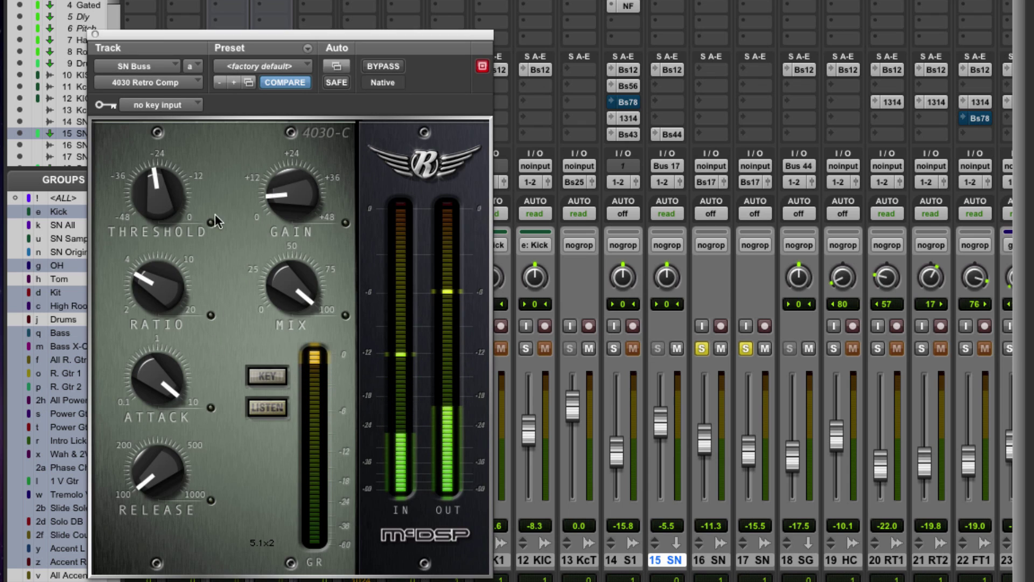
{"action": "left_click_drag", "start_coordinate": [229, 30], "coordinate": [333, 30]}
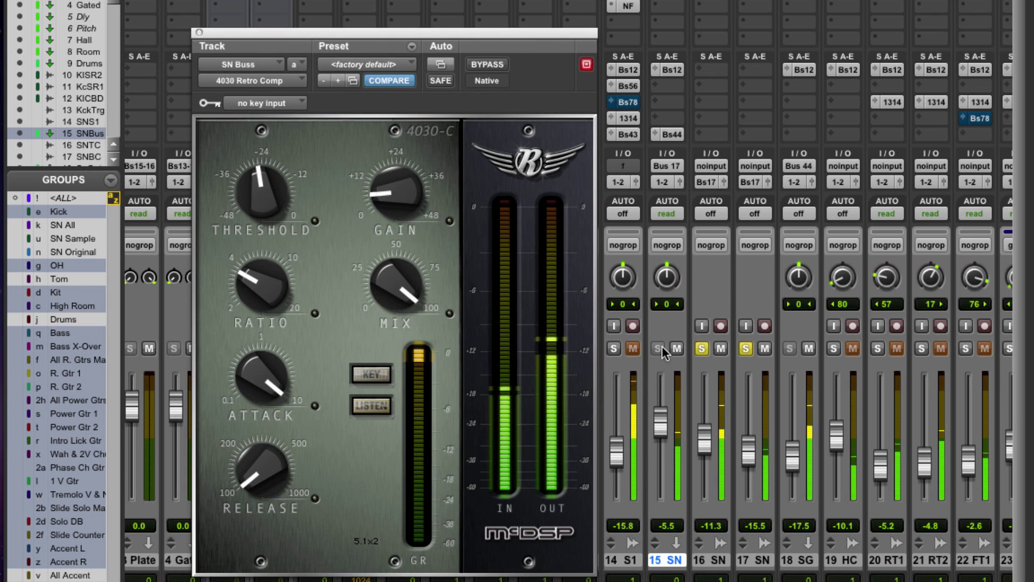
Compare the SN Buss with the 4030 Retro Comp bypassed and active, and close the compressor.
{"action": "left_click", "coordinate": [481, 63]}
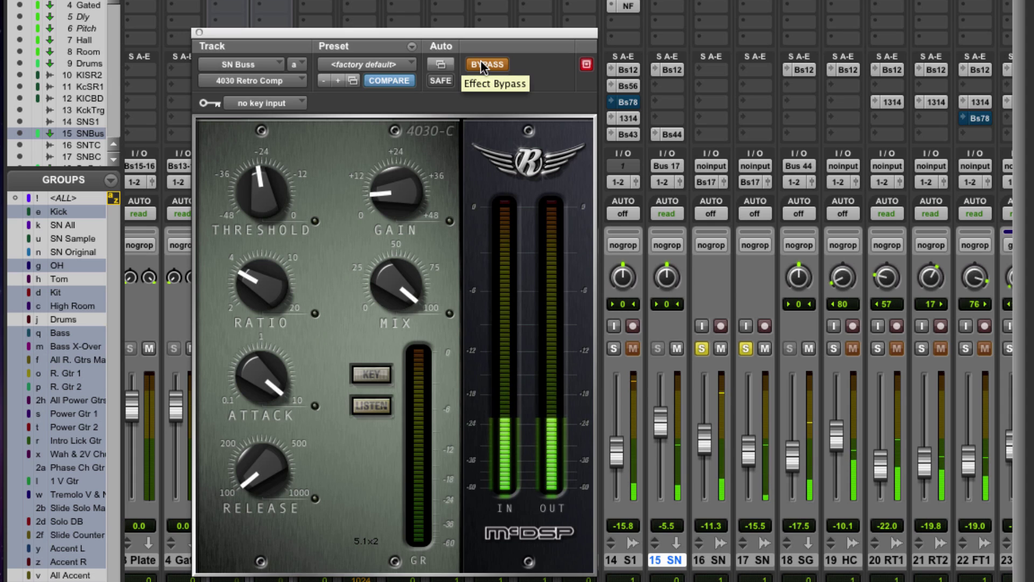
{"action": "left_click", "coordinate": [480, 60]}
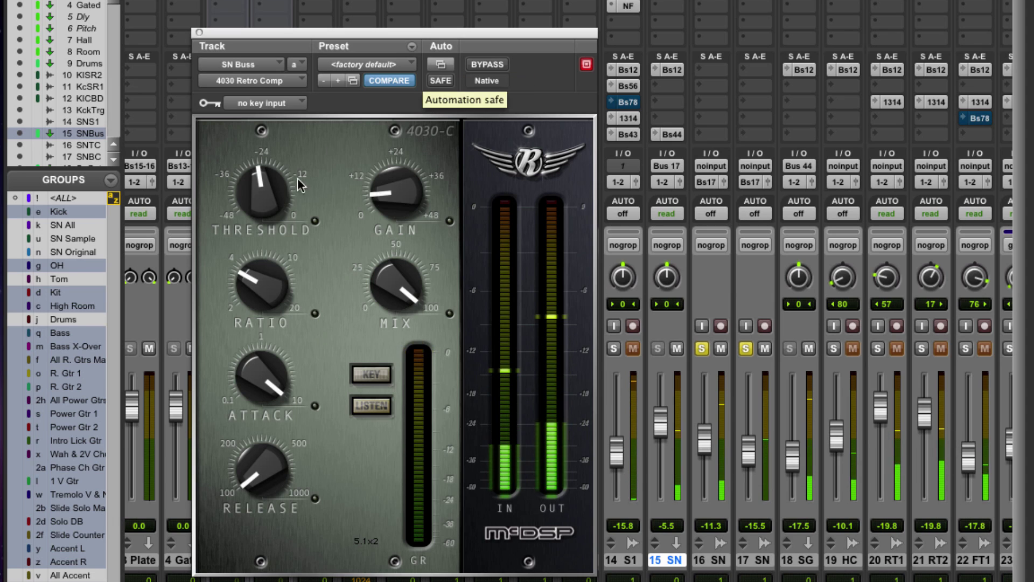
{"action": "left_click_drag", "start_coordinate": [338, 34], "coordinate": [211, 24]}
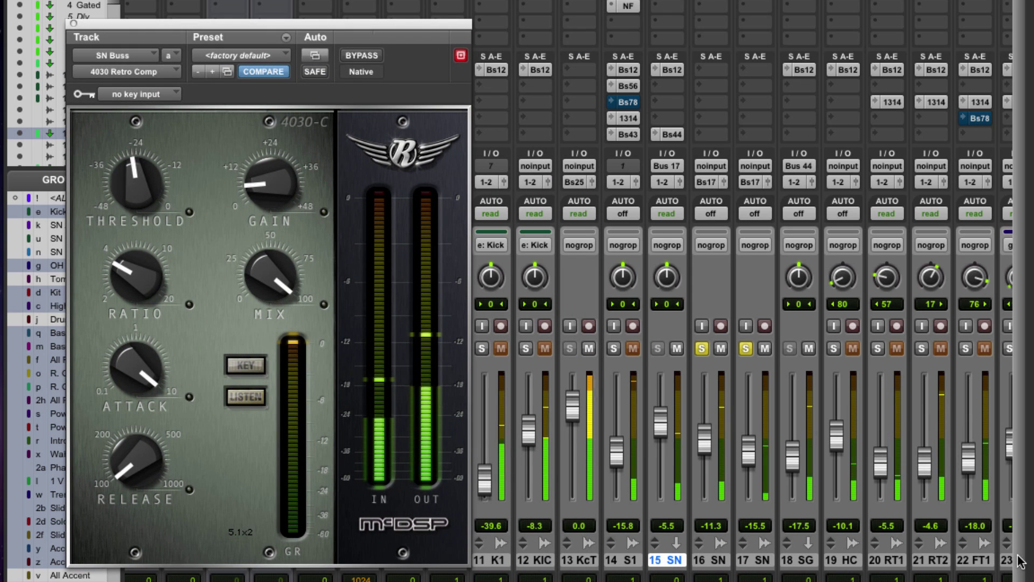
{"action": "scroll", "coordinate": [673, 554], "scroll_direction": "down", "scroll_amount": 2}
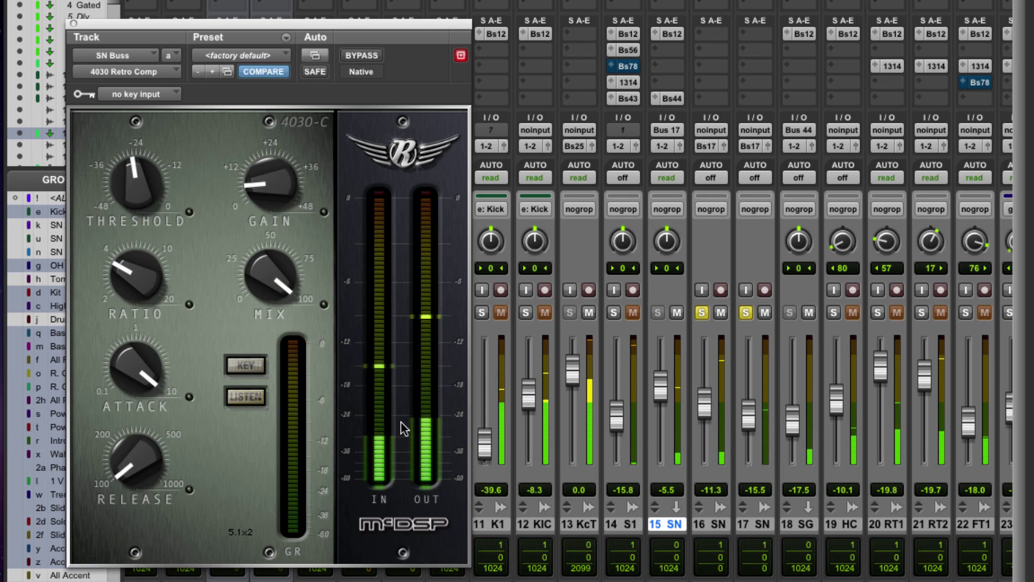
{"action": "left_click", "coordinate": [75, 24]}
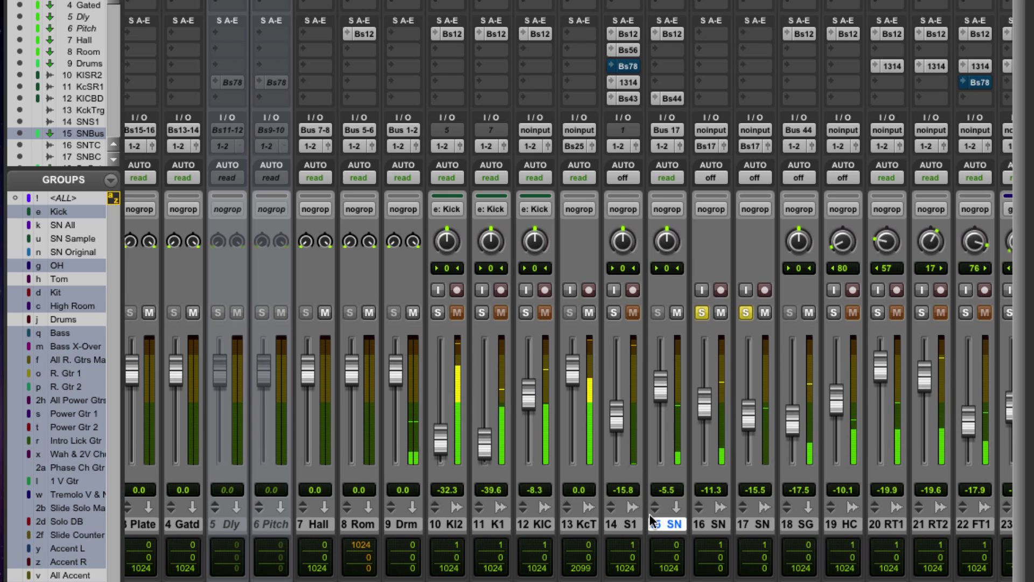
Mute the Sn Gate track and review the 4030 Retro Comp settings on the SN Buss track.
{"action": "left_click", "coordinate": [810, 314]}
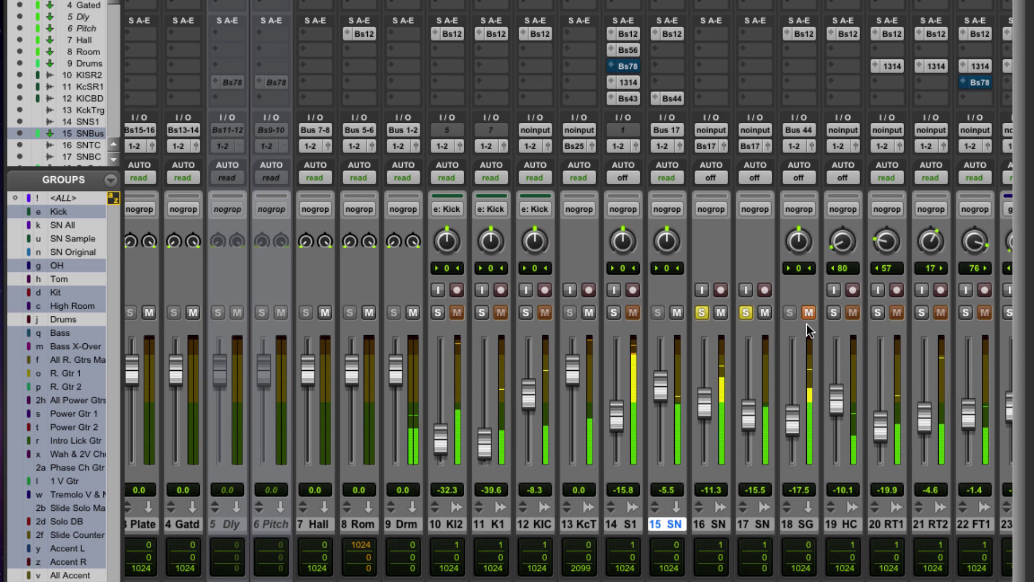
{"action": "scroll", "coordinate": [1018, 337], "scroll_direction": "up", "scroll_amount": 2}
{"action": "scroll", "coordinate": [1019, 336], "scroll_direction": "up", "scroll_amount": 2}
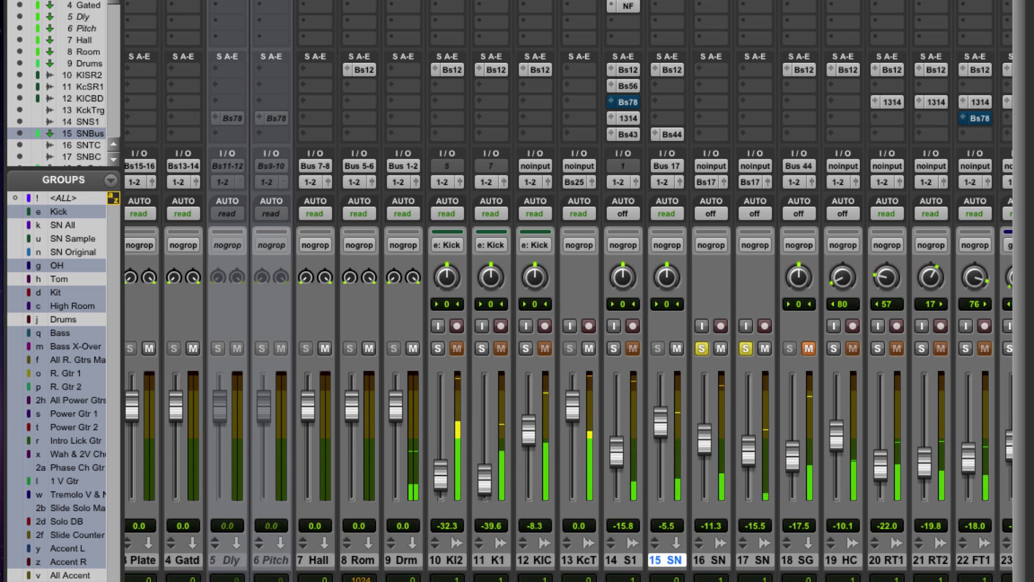
{"action": "left_click", "coordinate": [667, 21]}
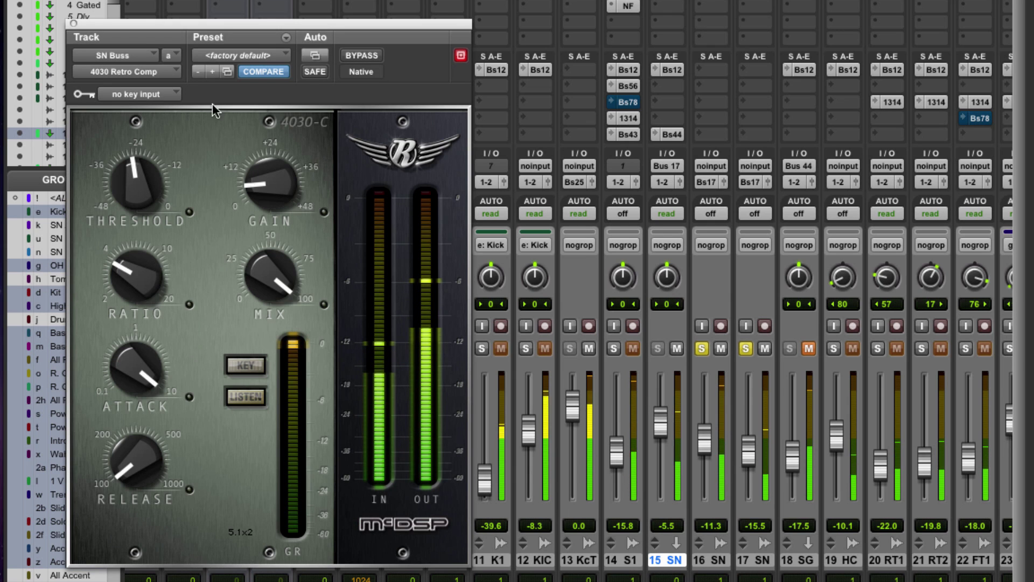
{"action": "left_click", "coordinate": [73, 23]}
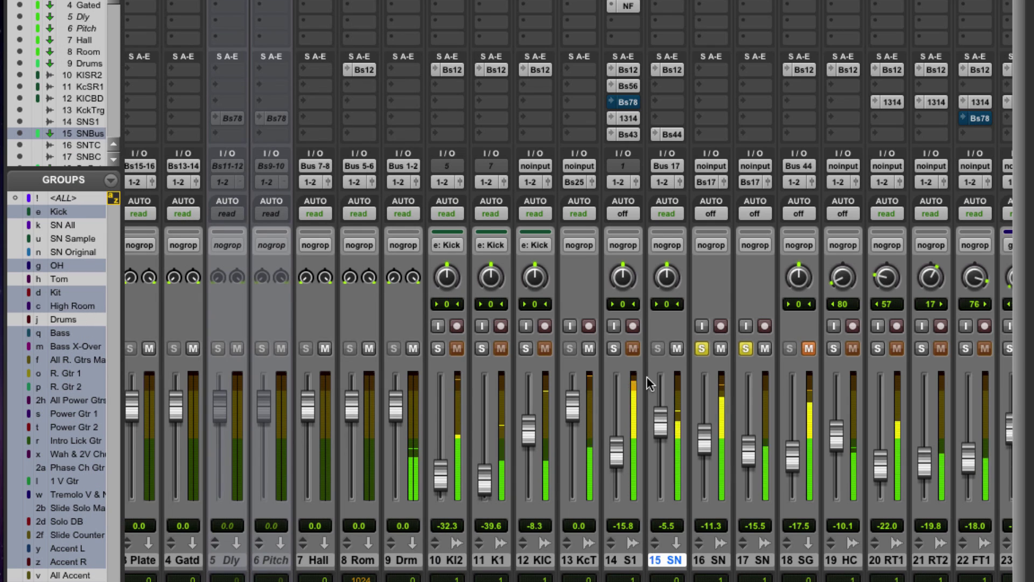
Inspect the SN Buss send to Bus 44 and the full name of track 18, which receives that bus.
{"action": "left_click", "coordinate": [671, 134]}
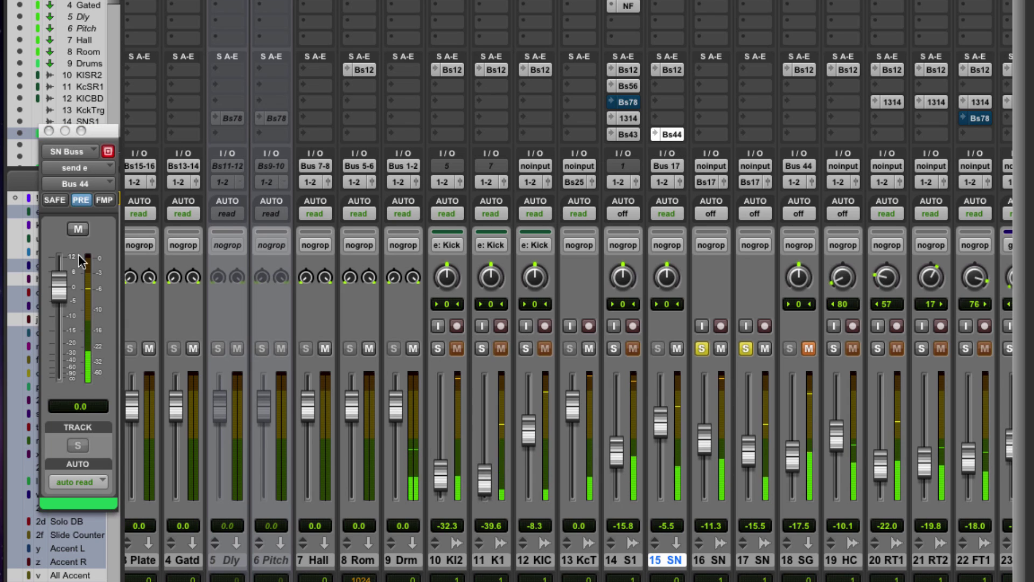
{"action": "left_click", "coordinate": [49, 131]}
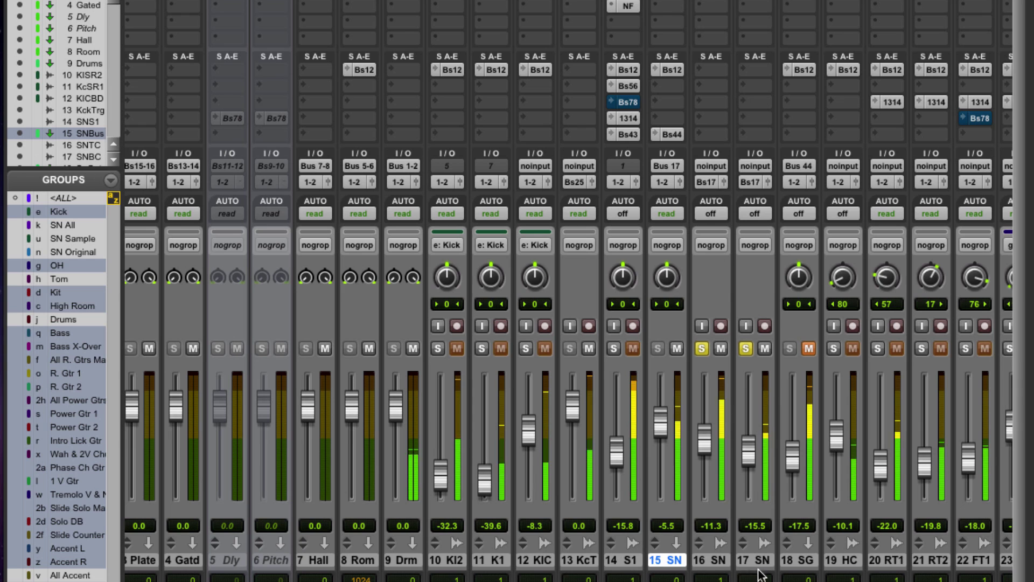
{"action": "scroll", "coordinate": [1018, 570], "scroll_direction": "down", "scroll_amount": 1}
{"action": "scroll", "coordinate": [1018, 572], "scroll_direction": "down", "scroll_amount": 1}
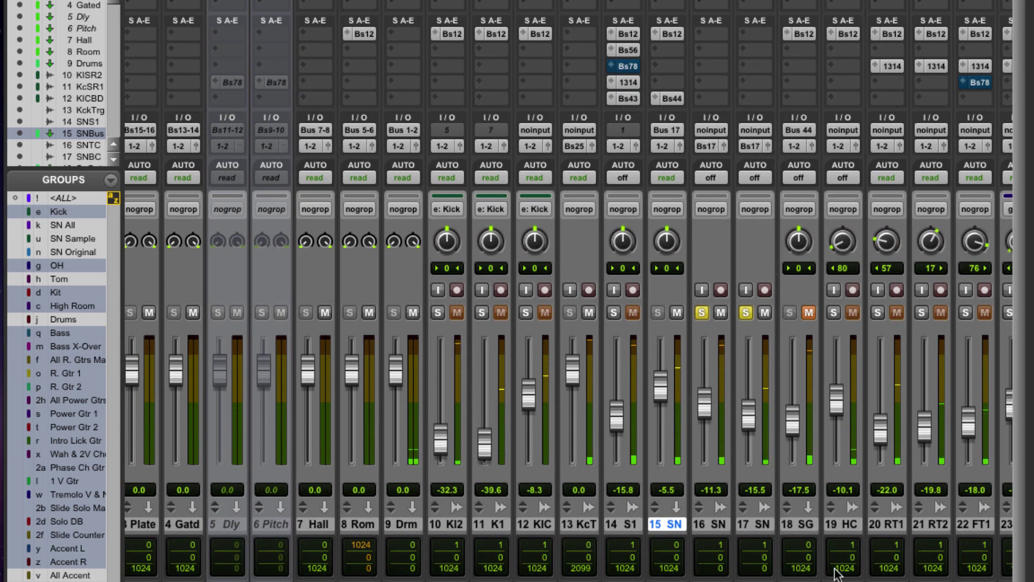
{"action": "double_click", "coordinate": [800, 523]}
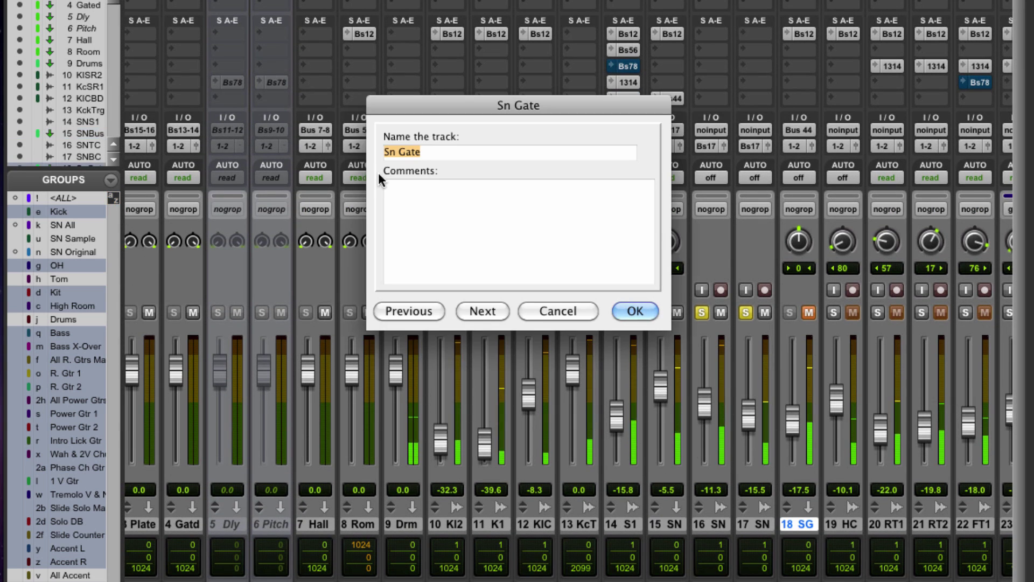
{"action": "left_click", "coordinate": [569, 313]}
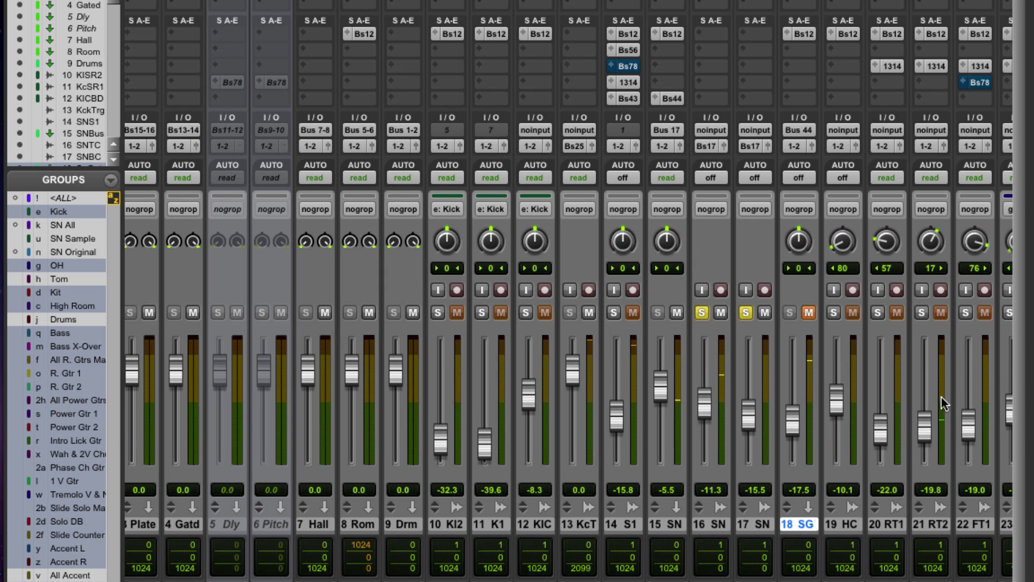
Open FutzBox on the Sn Gate track and set its distortion amount to 14.5.
{"action": "scroll", "coordinate": [1024, 345], "scroll_direction": "up", "scroll_amount": 1}
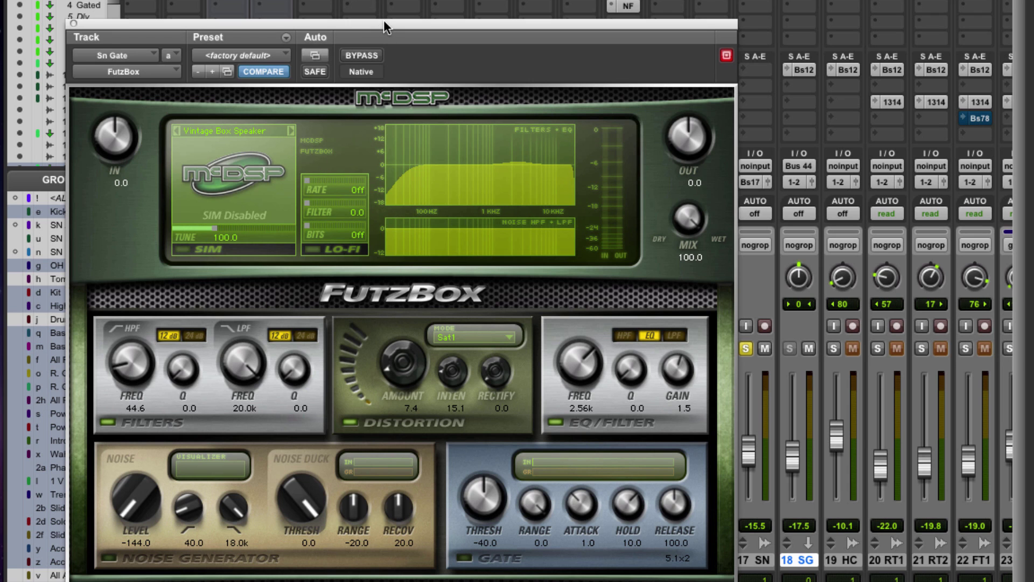
{"action": "left_click_drag", "start_coordinate": [386, 27], "coordinate": [352, 0]}
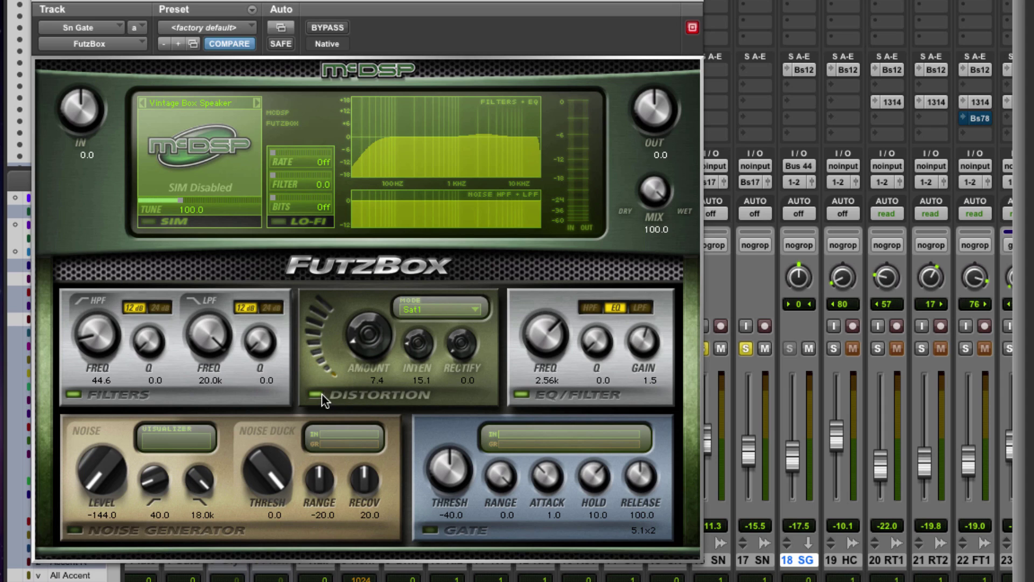
{"action": "left_click_drag", "start_coordinate": [354, 337], "coordinate": [354, 327]}
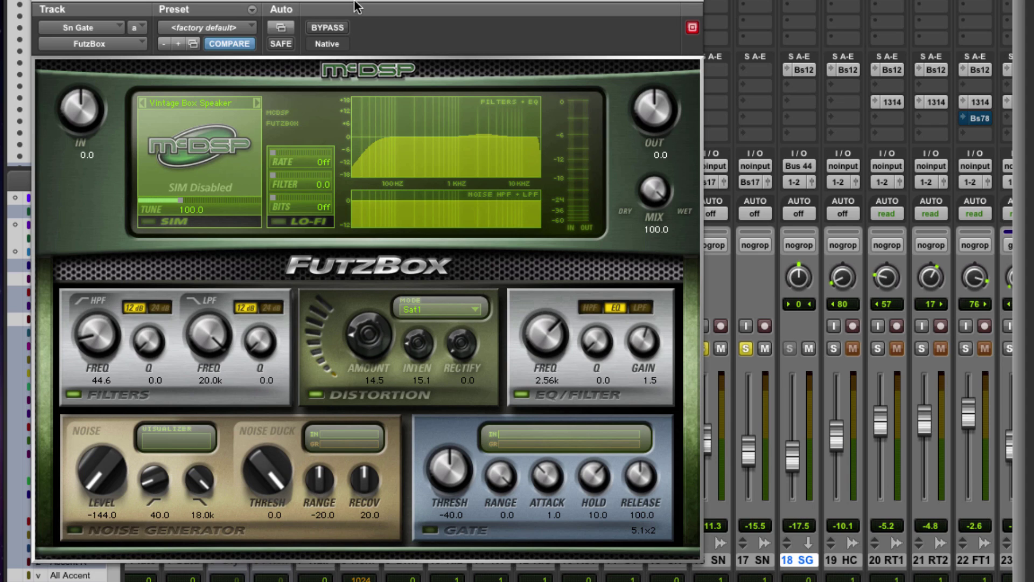
{"action": "left_click_drag", "start_coordinate": [377, 2], "coordinate": [297, 0]}
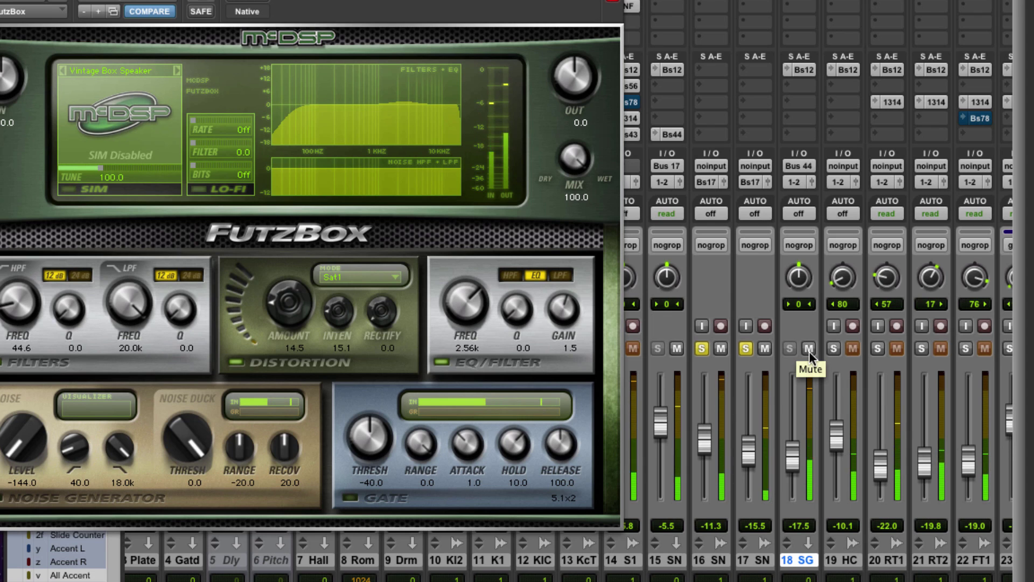
Mute and unmute the Sn Gate track twice to compare the snare with and without the distorted signal.
{"action": "left_click", "coordinate": [809, 349]}
{"action": "left_click", "coordinate": [808, 349]}
{"action": "left_click", "coordinate": [809, 349]}
{"action": "left_click", "coordinate": [808, 349]}
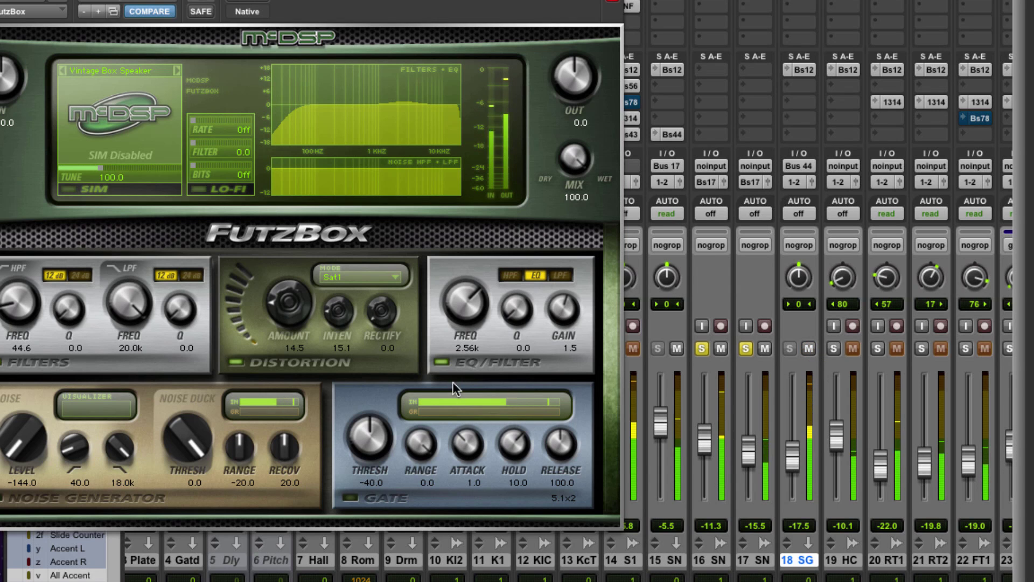
Set the FutzBox distortion amount on the Sn Gate track to 26.2 and close the plug-in.
{"action": "left_click_drag", "start_coordinate": [93, 133], "coordinate": [335, 136]}
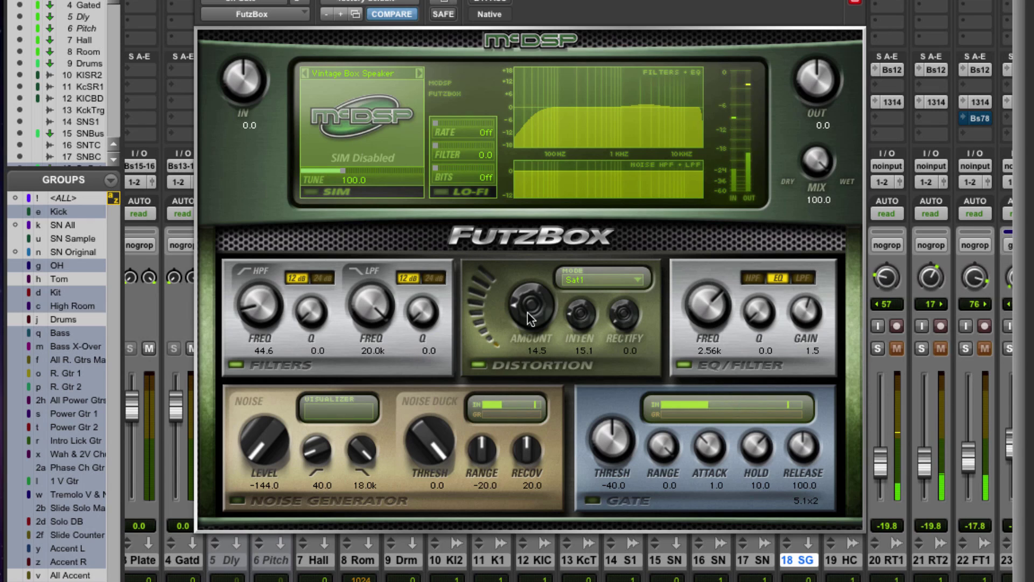
{"action": "mouse_move", "coordinate": [530, 318]}
{"action": "left_mouse_down"}
{"action": "mouse_move", "coordinate": [530, 258]}
{"action": "mouse_move", "coordinate": [522, 310]}
{"action": "left_mouse_up"}
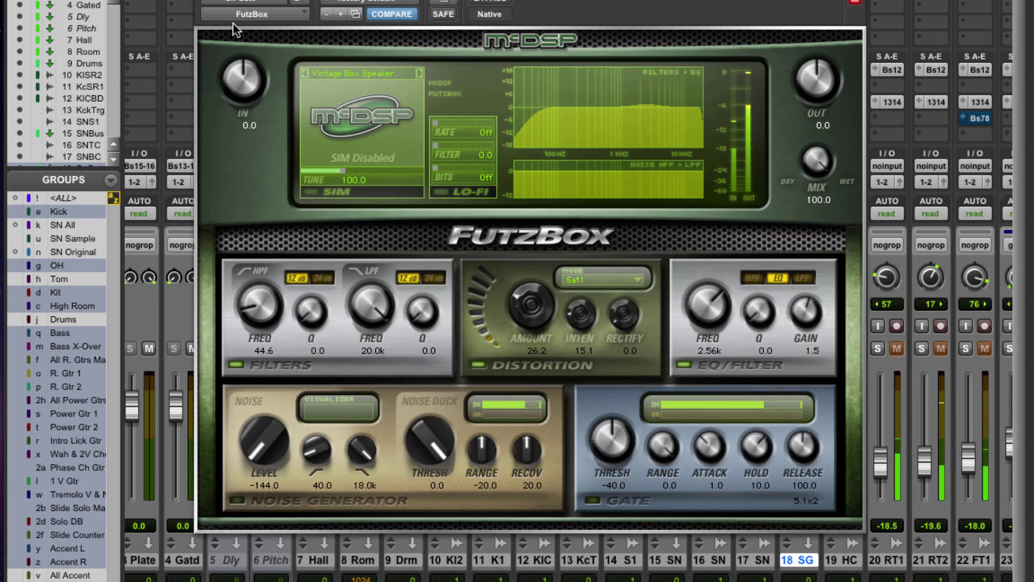
{"action": "key", "text": "super+w"}
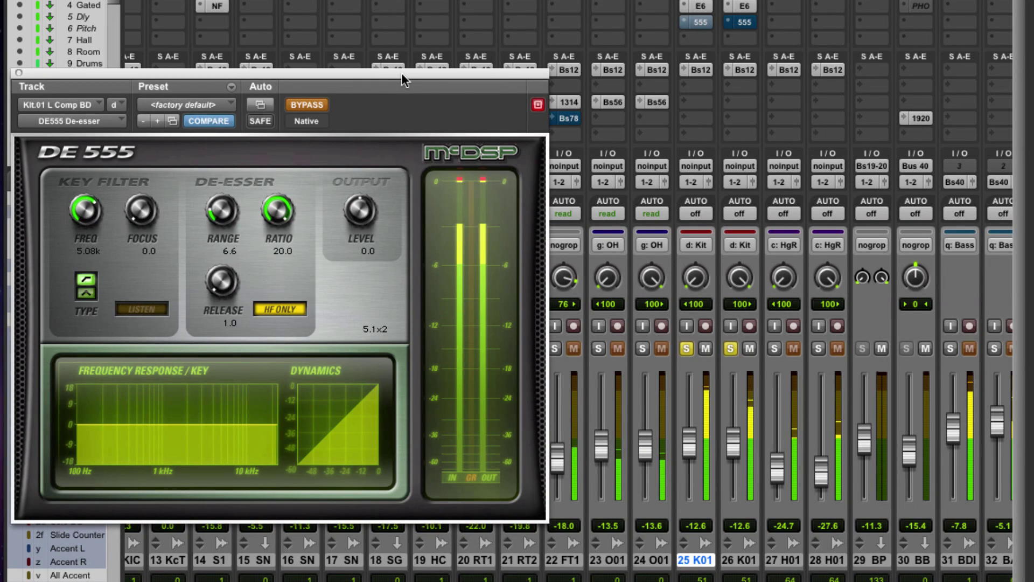
Compare the soloed kit tracks with the DE555 De-esser bypassed and active, and leave the de-esser active.
{"action": "left_click_drag", "start_coordinate": [401, 72], "coordinate": [455, 41]}
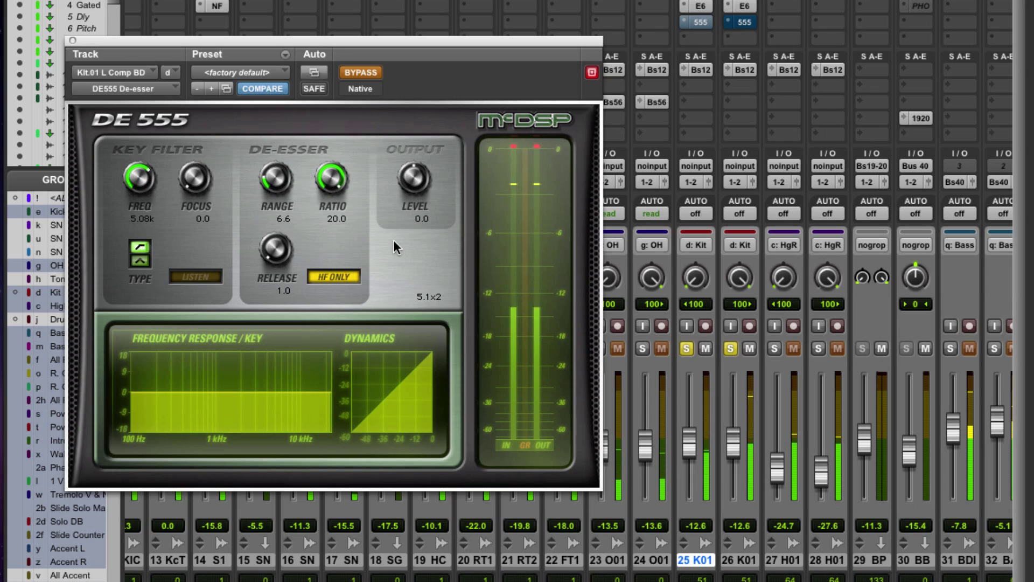
{"action": "left_click", "coordinate": [367, 72]}
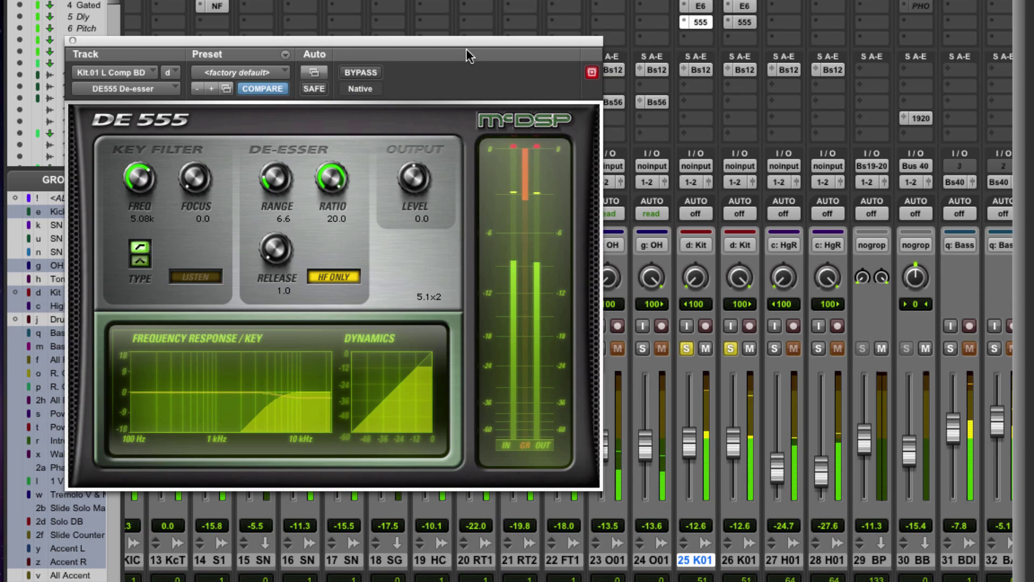
{"action": "left_click", "coordinate": [360, 72]}
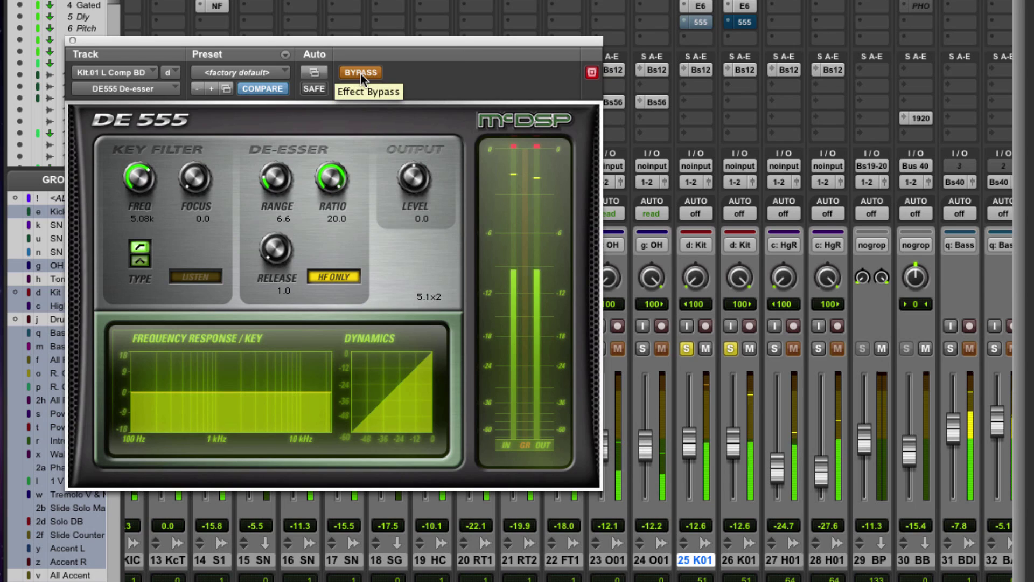
{"action": "left_click", "coordinate": [361, 72]}
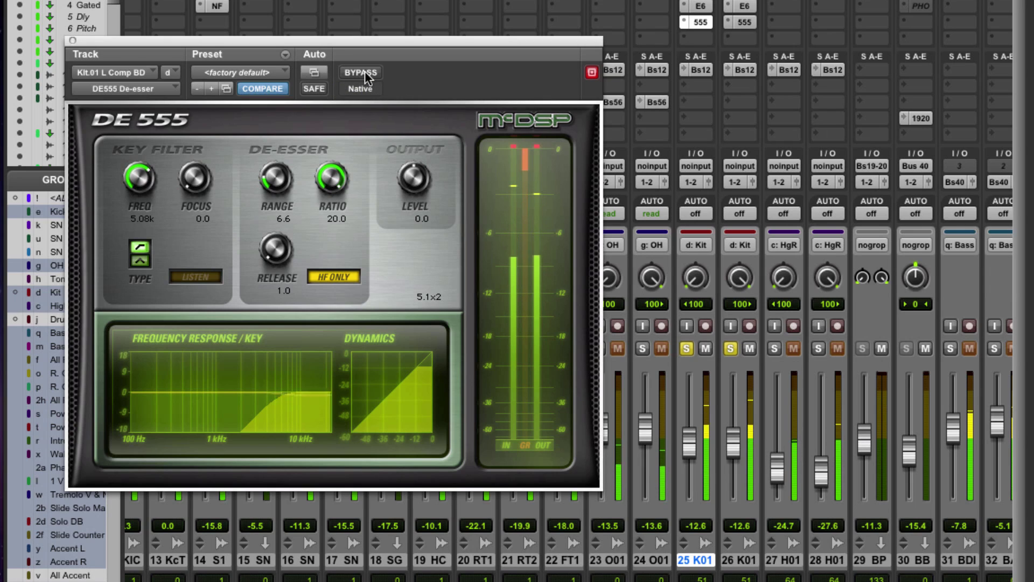
{"action": "left_click", "coordinate": [364, 71]}
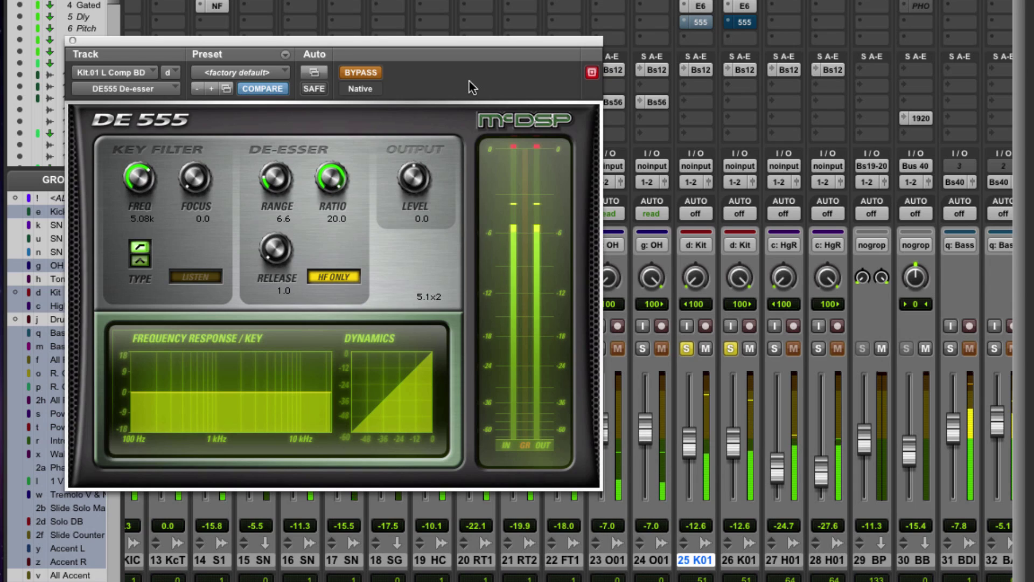
{"action": "left_click", "coordinate": [359, 72]}
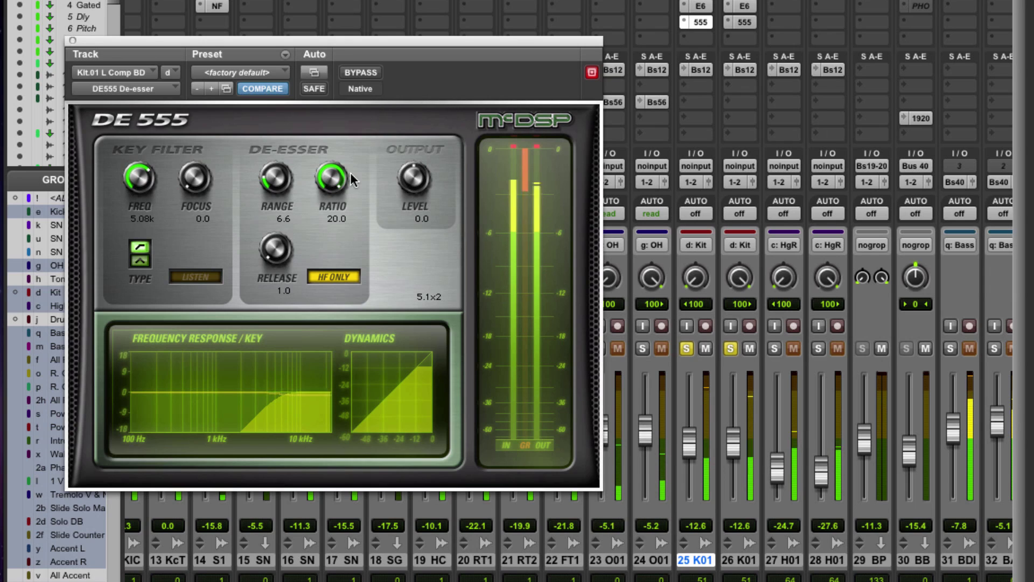
{"action": "left_click", "coordinate": [367, 72]}
{"action": "left_click", "coordinate": [367, 72]}
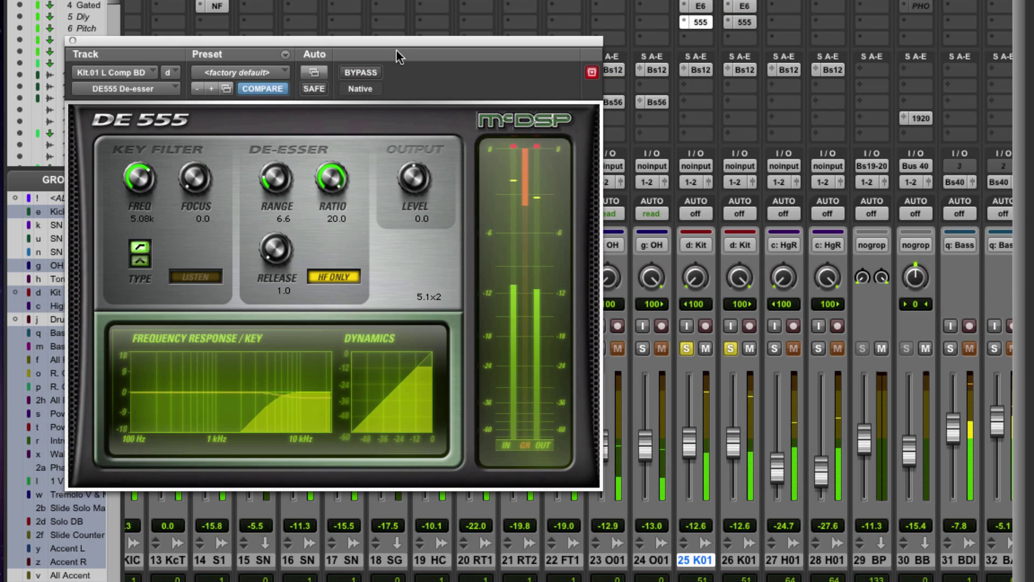
{"action": "left_click", "coordinate": [367, 75]}
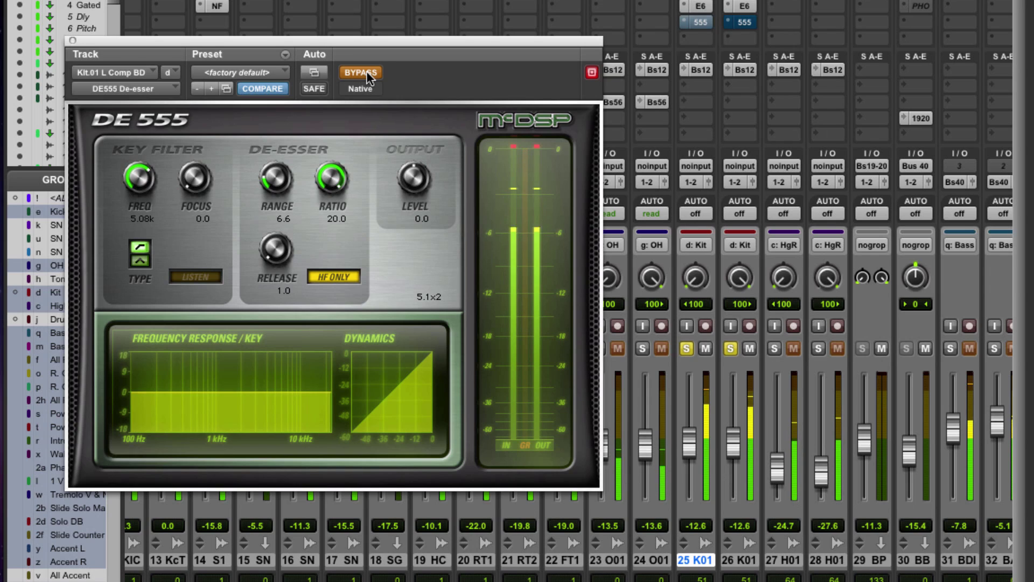
{"action": "left_click", "coordinate": [369, 76]}
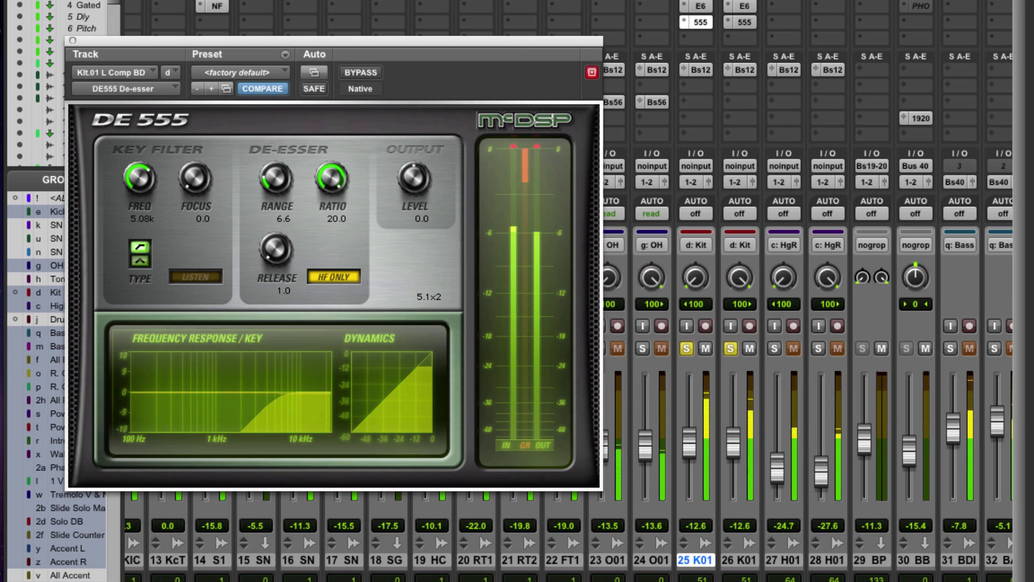
Close and reopen the DE555 De-esser on the first kit track and toggle its bypass.
{"action": "left_click", "coordinate": [73, 40]}
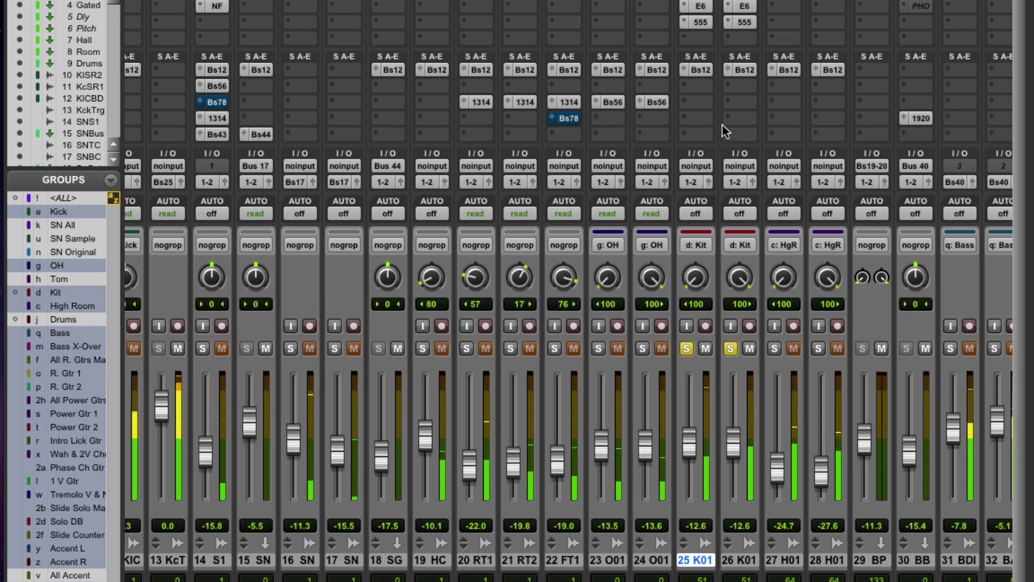
{"action": "left_click", "coordinate": [700, 22]}
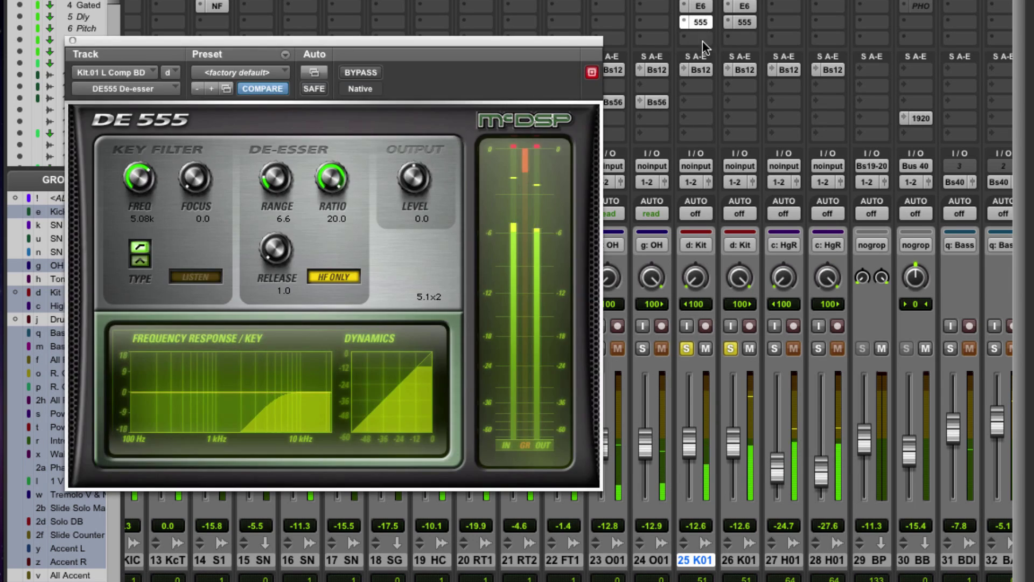
{"action": "left_click", "coordinate": [364, 71]}
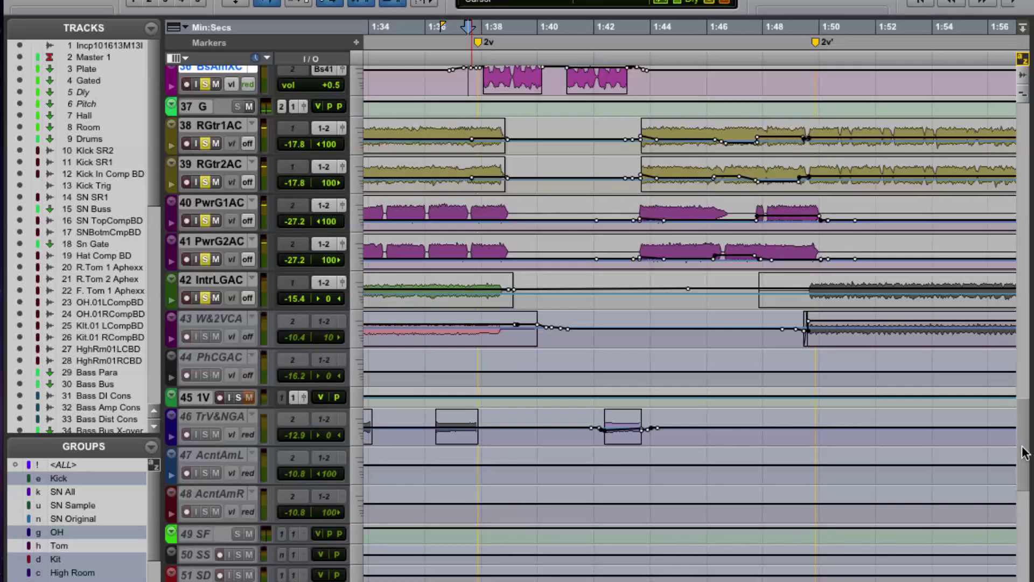
Solo the LVxVrAT lead vocal track and play it from shortly before the 2v marker.
{"action": "scroll", "coordinate": [1026, 499], "scroll_direction": "down", "scroll_amount": 5}
{"action": "scroll", "coordinate": [1026, 499], "scroll_direction": "down", "scroll_amount": 3}
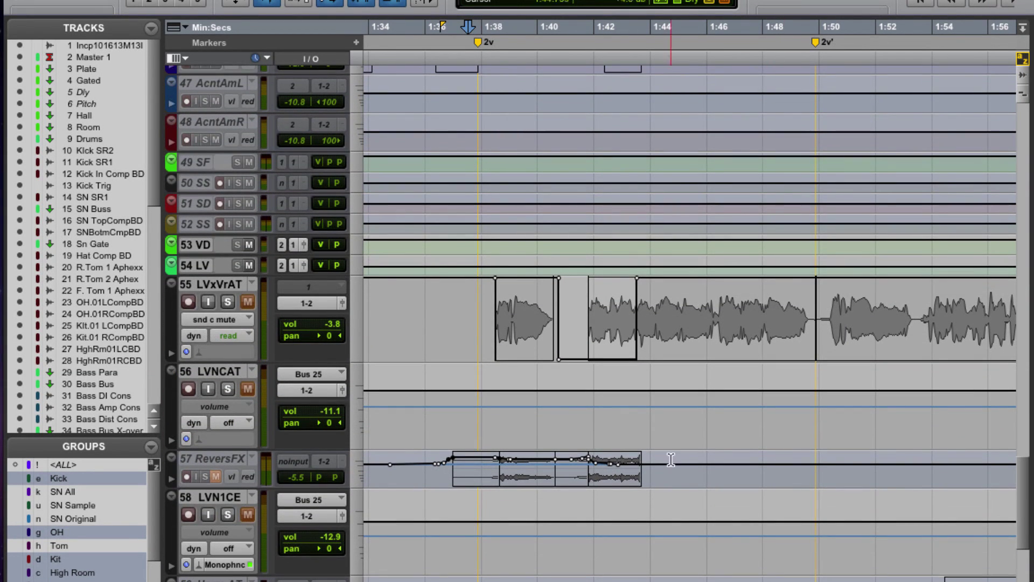
{"action": "left_click", "coordinate": [438, 251]}
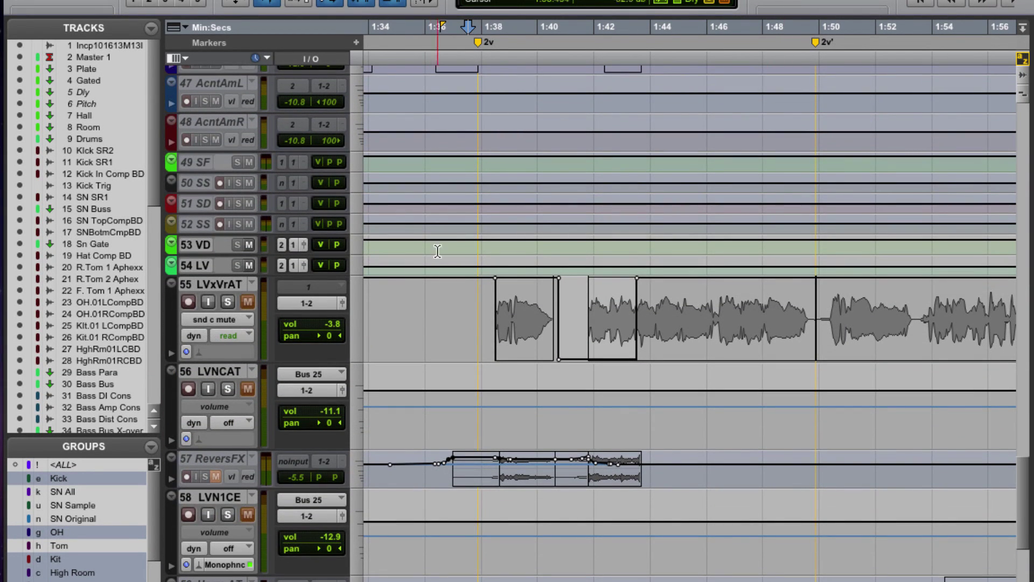
{"action": "left_click", "coordinate": [226, 303]}
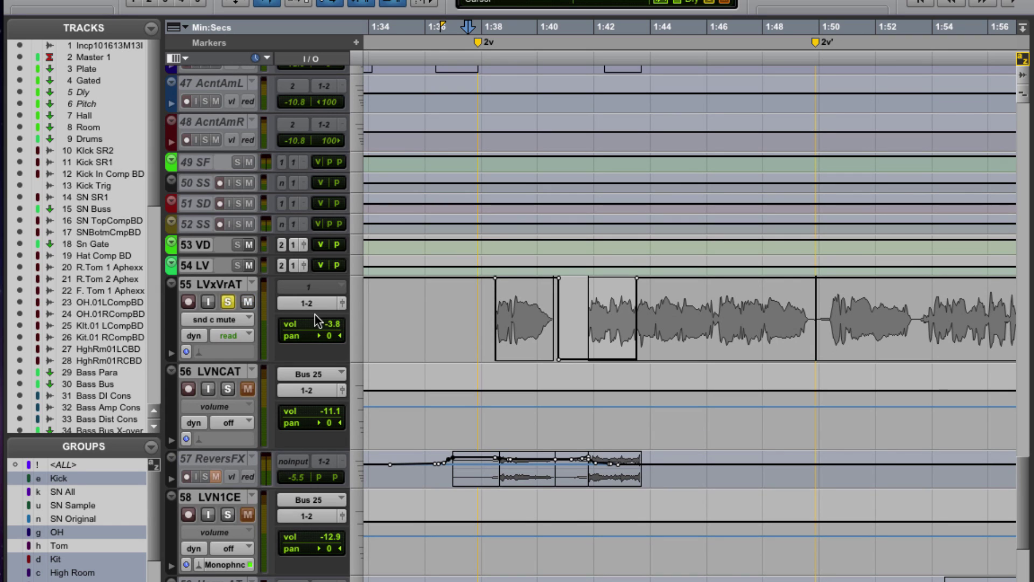
{"action": "left_click", "coordinate": [437, 345]}
{"action": "key", "text": "space"}
Inspect the FilterBank F2 and FutzBox settings on the lead vocal verse track in the mixer, and close the plug-in.
{"action": "scroll", "coordinate": [1026, 512], "scroll_direction": "up", "scroll_amount": 6}
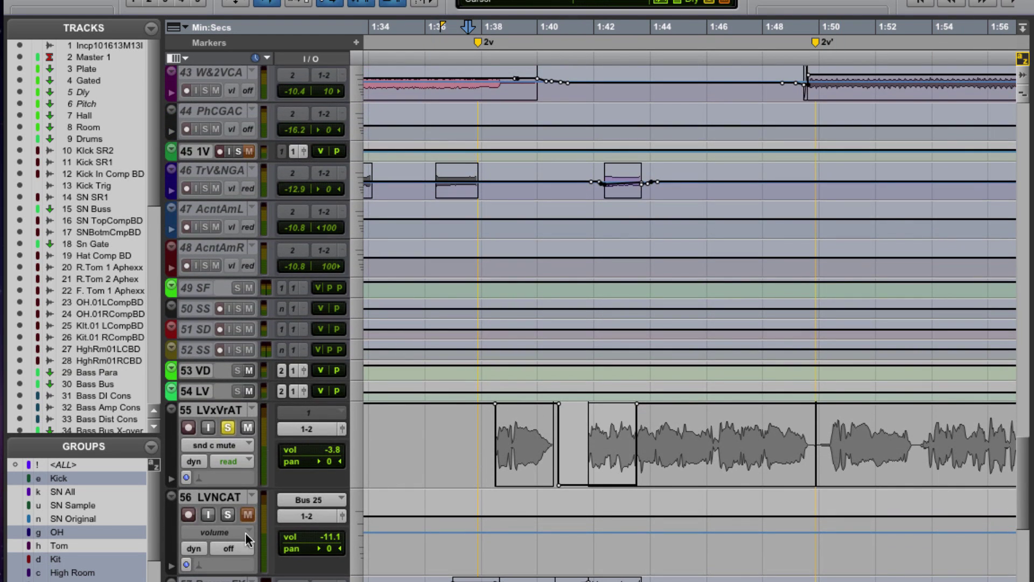
{"action": "key", "text": "ctrl+bracketright"}
{"action": "key", "text": "ctrl+equal"}
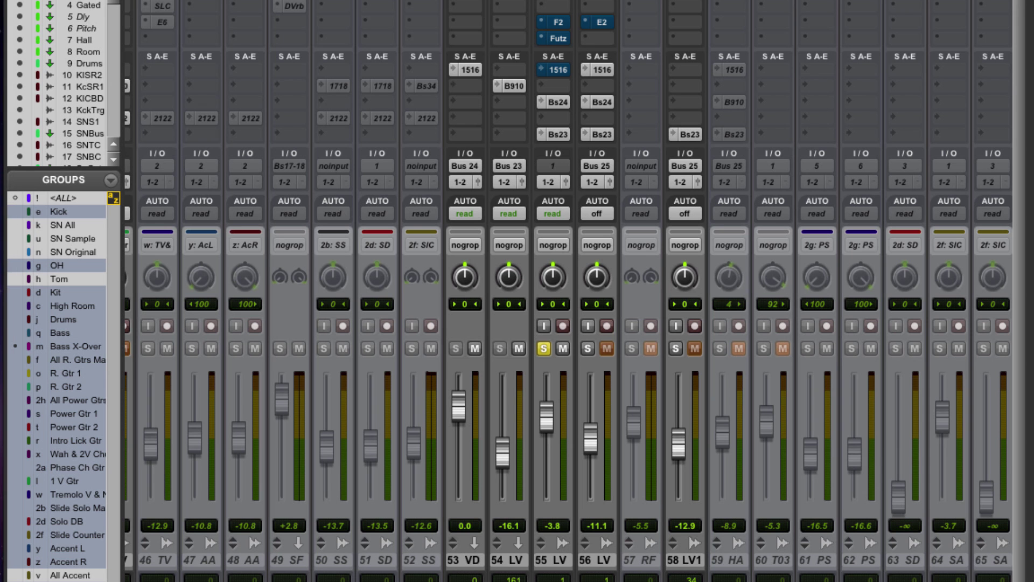
{"action": "left_click", "coordinate": [558, 24]}
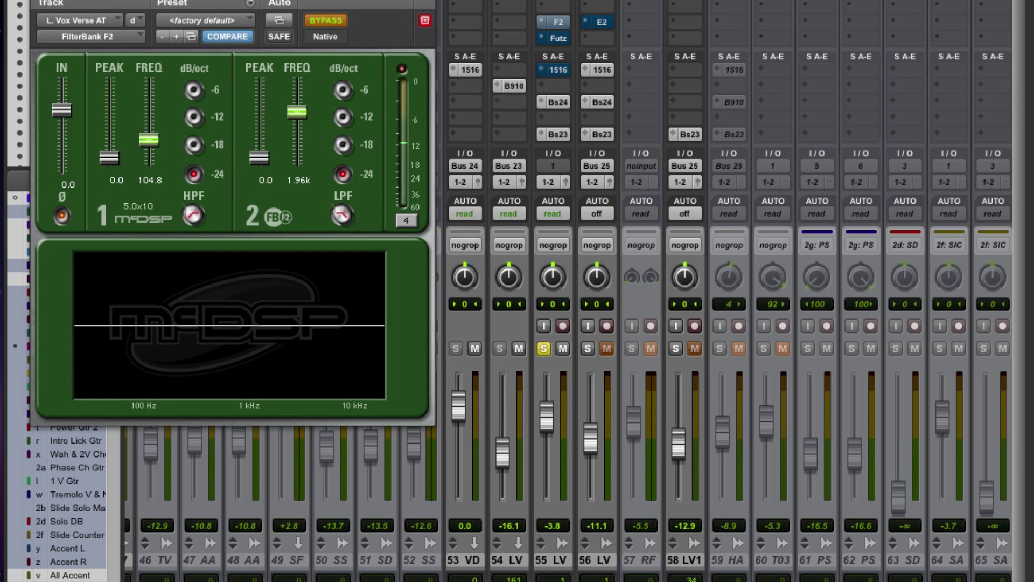
{"action": "left_click", "coordinate": [559, 38]}
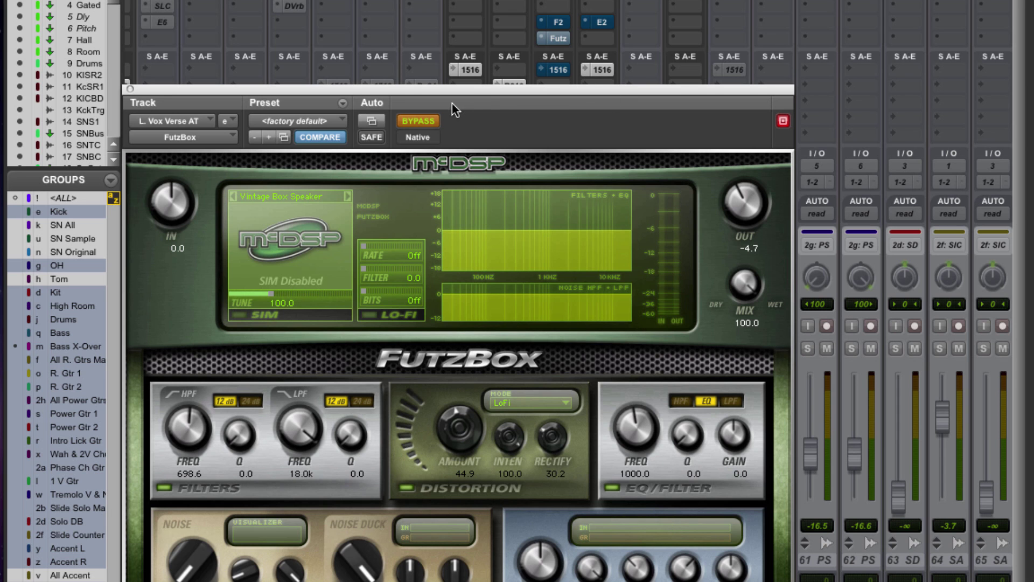
{"action": "left_click_drag", "start_coordinate": [477, 91], "coordinate": [495, 119]}
{"action": "left_click", "coordinate": [145, 118]}
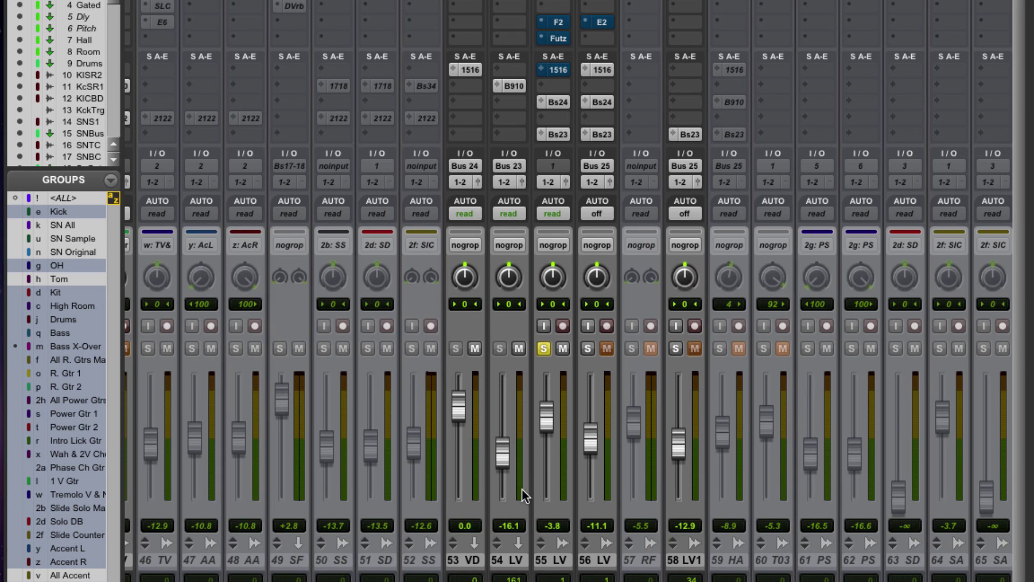
Place the playback start at about 1:37 on the lead vocal verse track and return to the mixer.
{"action": "key", "text": "super+equal"}
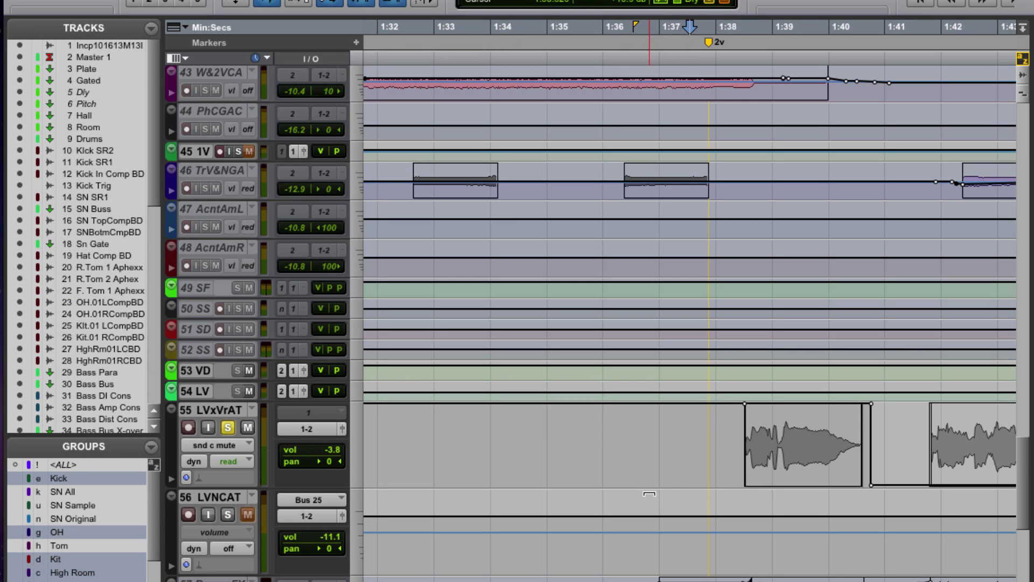
{"action": "key", "text": "super+bracketleft"}
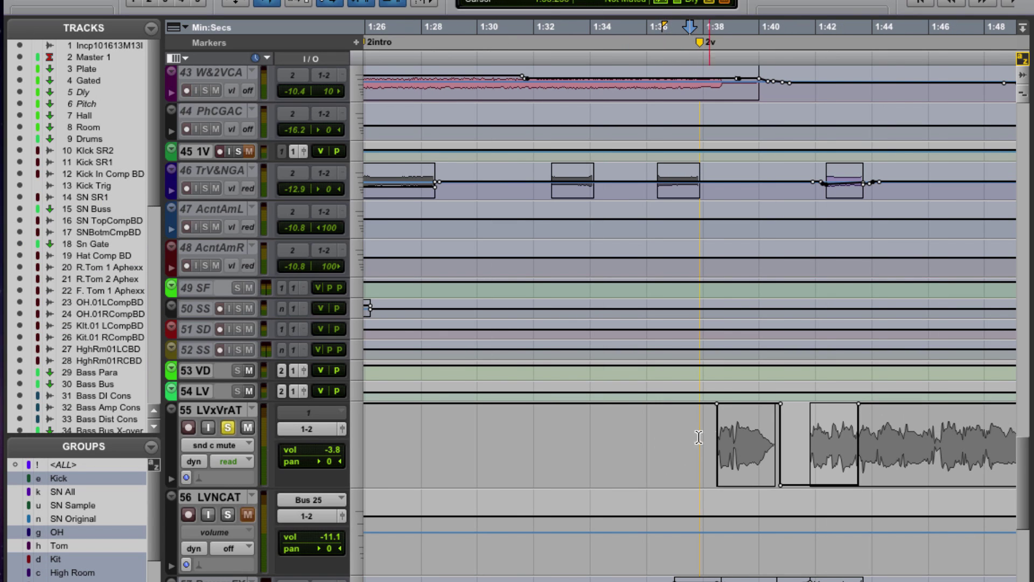
{"action": "left_click", "coordinate": [676, 447]}
{"action": "key", "text": "super+equal"}
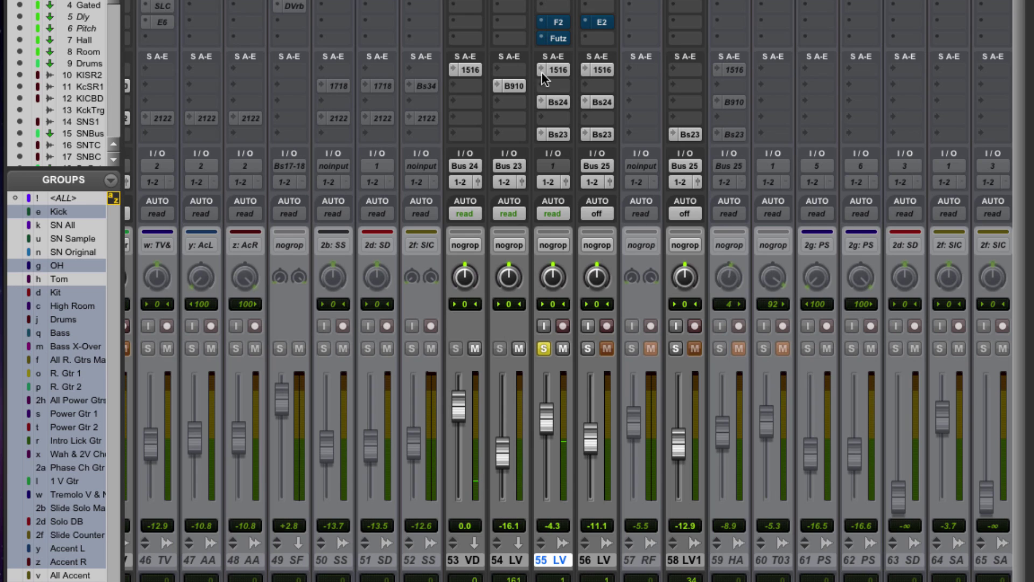
Open FilterBank F2 and FutzBox on the lead vocal verse track and examine FutzBox's list of automatable parameters.
{"action": "left_click", "coordinate": [554, 20]}
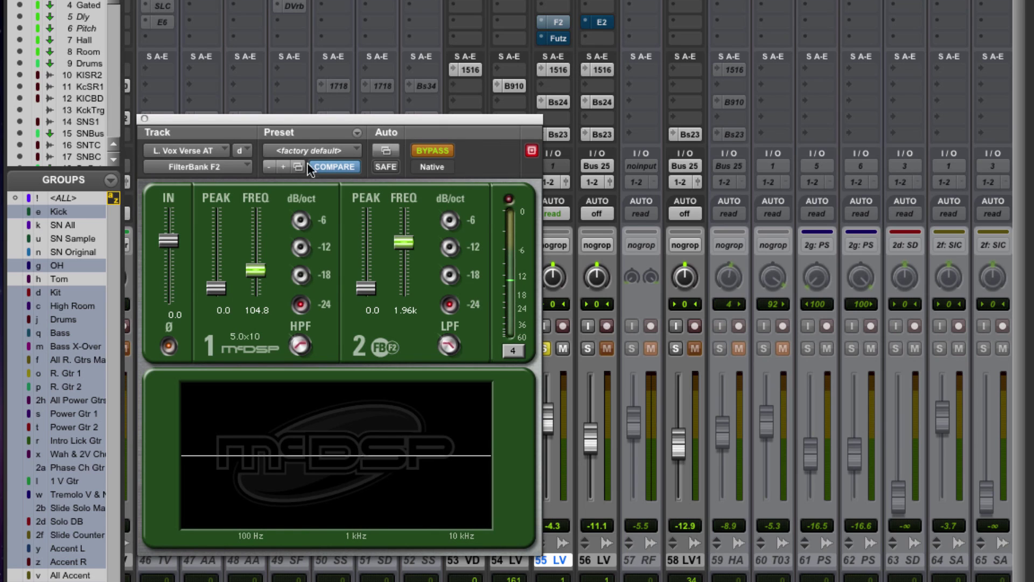
{"action": "left_click", "coordinate": [557, 42]}
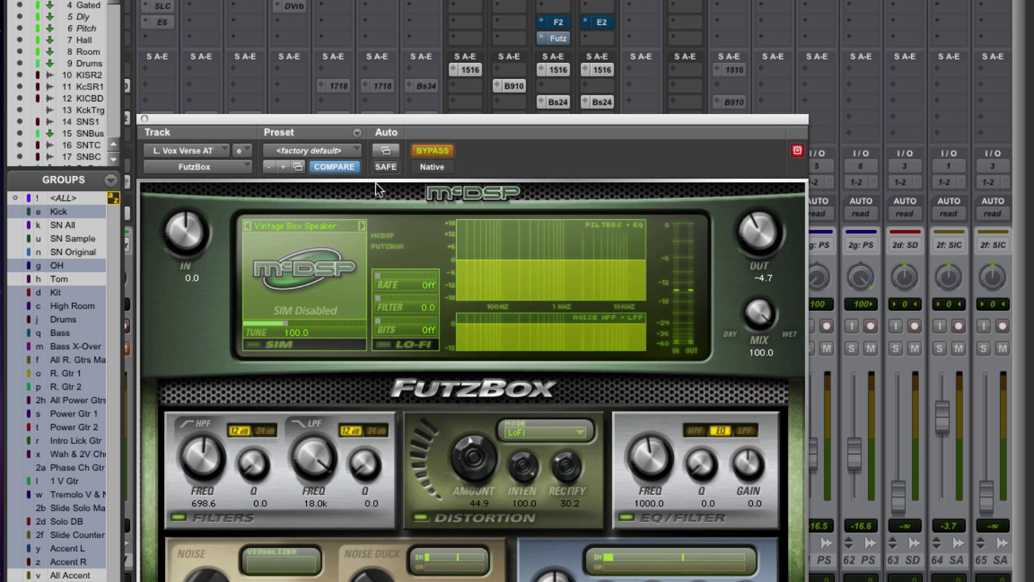
{"action": "left_click", "coordinate": [386, 151]}
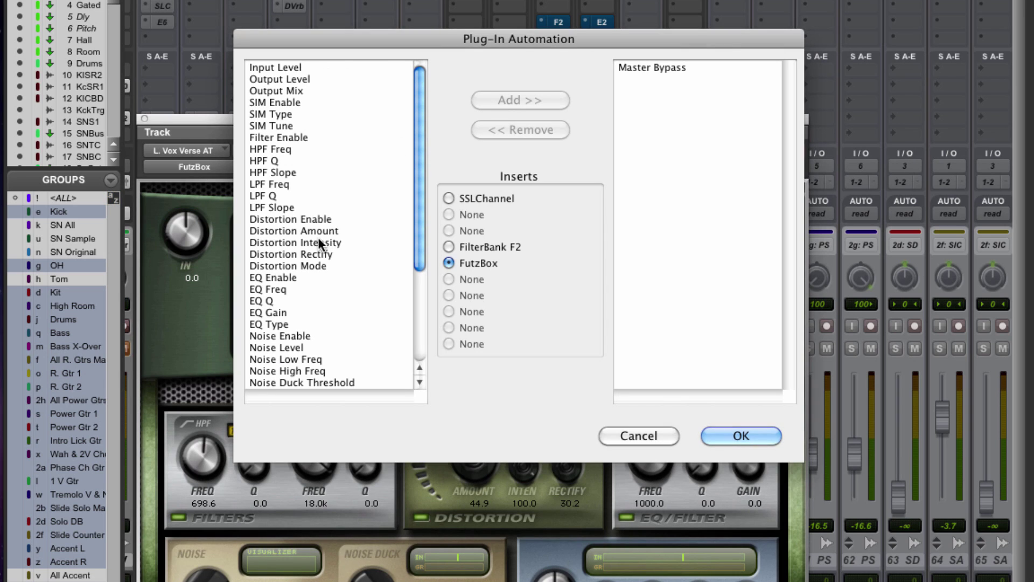
{"action": "left_click_drag", "start_coordinate": [416, 259], "coordinate": [416, 361]}
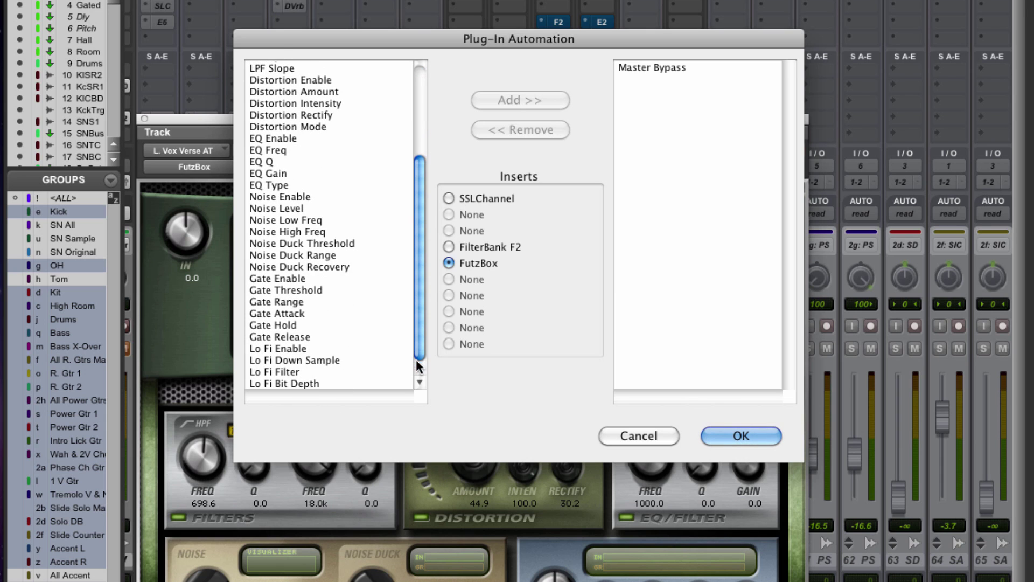
{"action": "left_click_drag", "start_coordinate": [419, 168], "coordinate": [422, 43]}
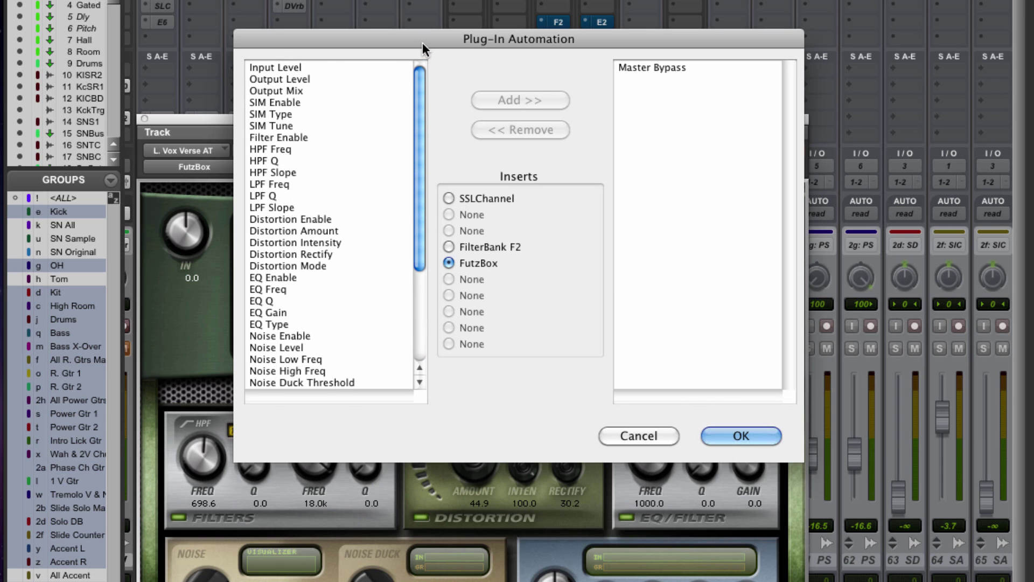
Add Output Level to the automated FutzBox parameters, remove it again, and confirm the automation settings.
{"action": "left_click", "coordinate": [304, 79]}
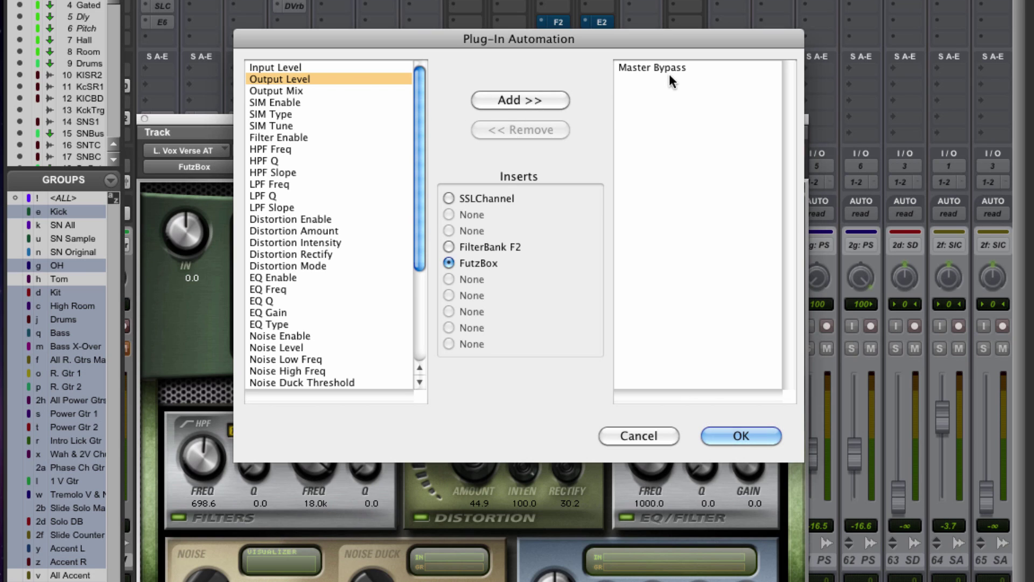
{"action": "left_click", "coordinate": [523, 101]}
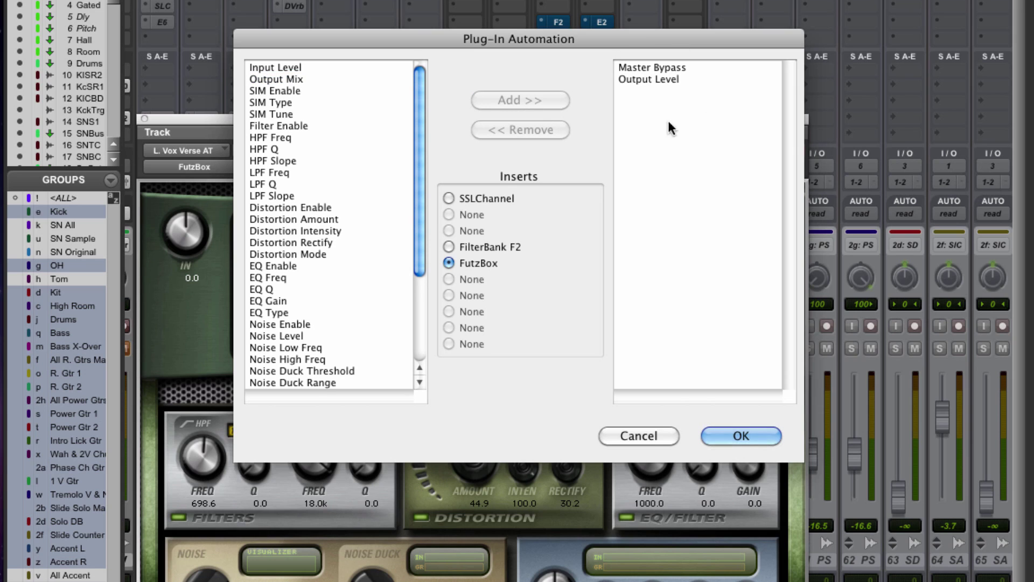
{"action": "left_click", "coordinate": [635, 79]}
{"action": "left_click", "coordinate": [518, 132]}
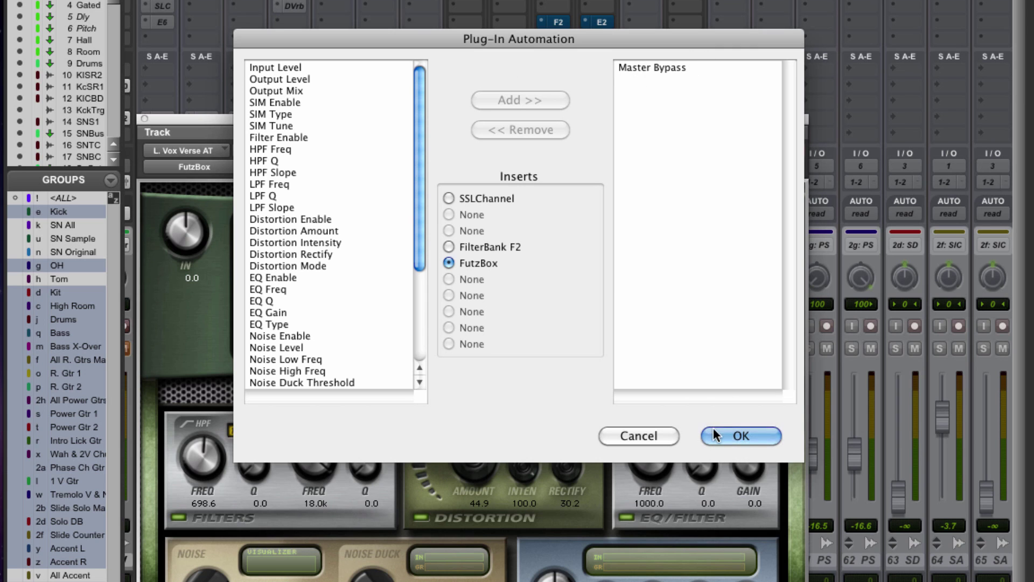
{"action": "left_click", "coordinate": [749, 437]}
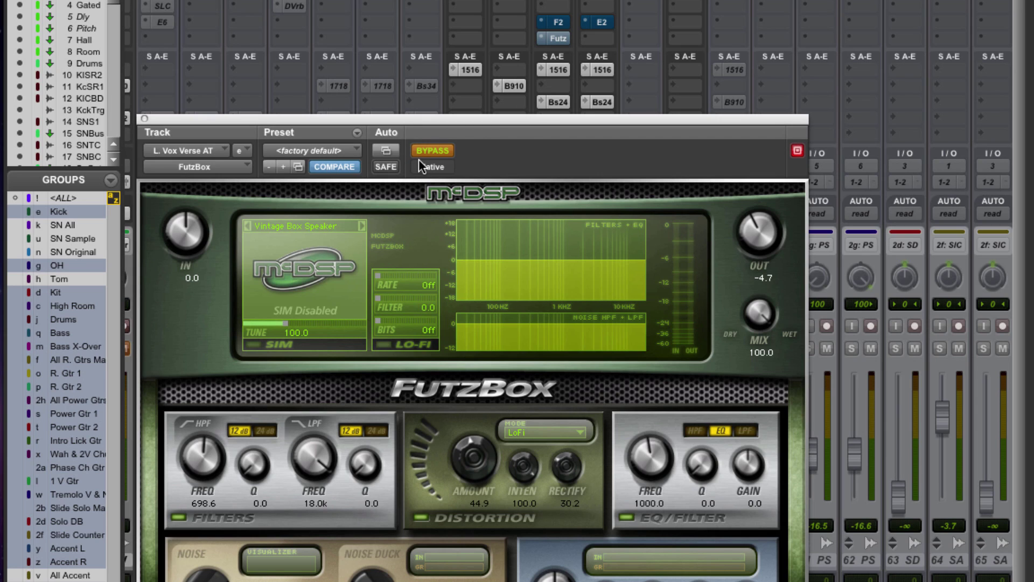
Toggle the FutzBox bypass on the lead vocal verse track and close the plug-in.
{"action": "key", "text": "super+equal"}
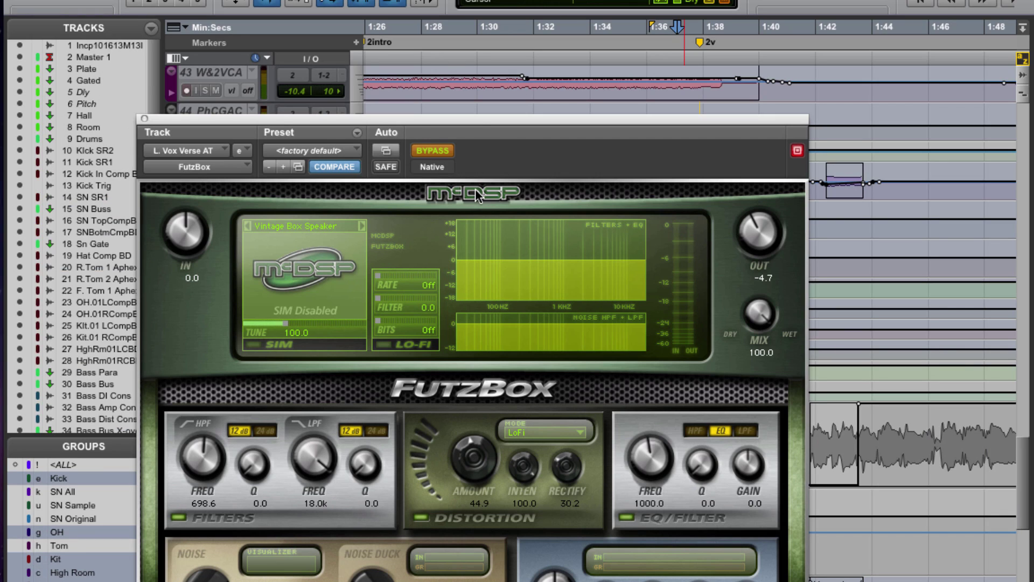
{"action": "key", "text": "super+equal"}
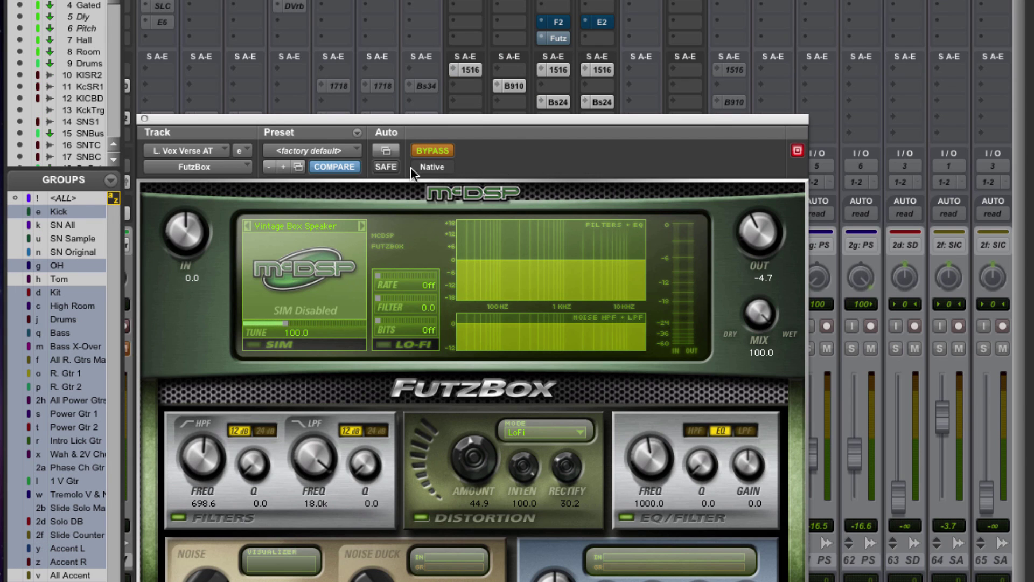
{"action": "left_click", "coordinate": [432, 150]}
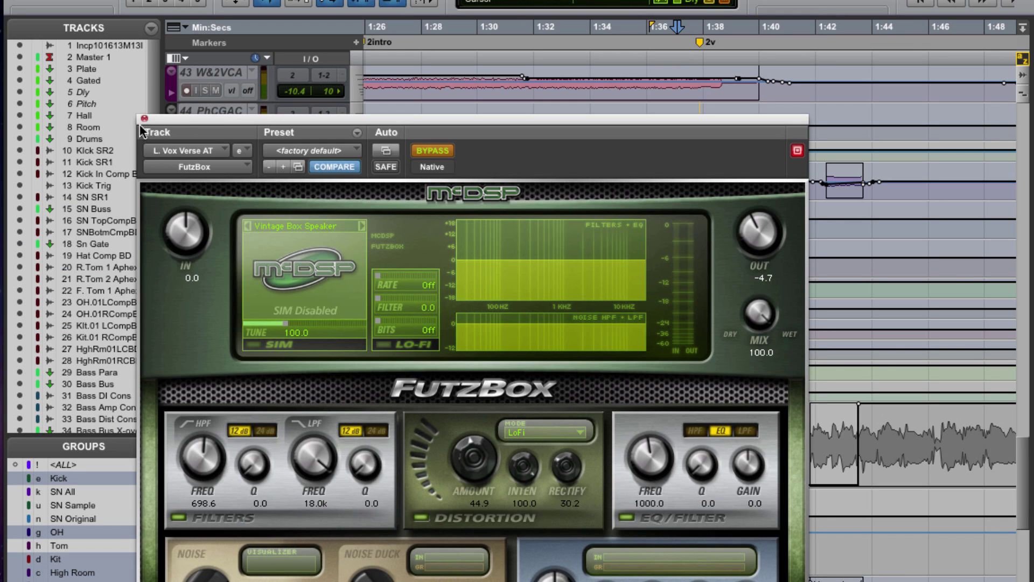
{"action": "left_click", "coordinate": [144, 119]}
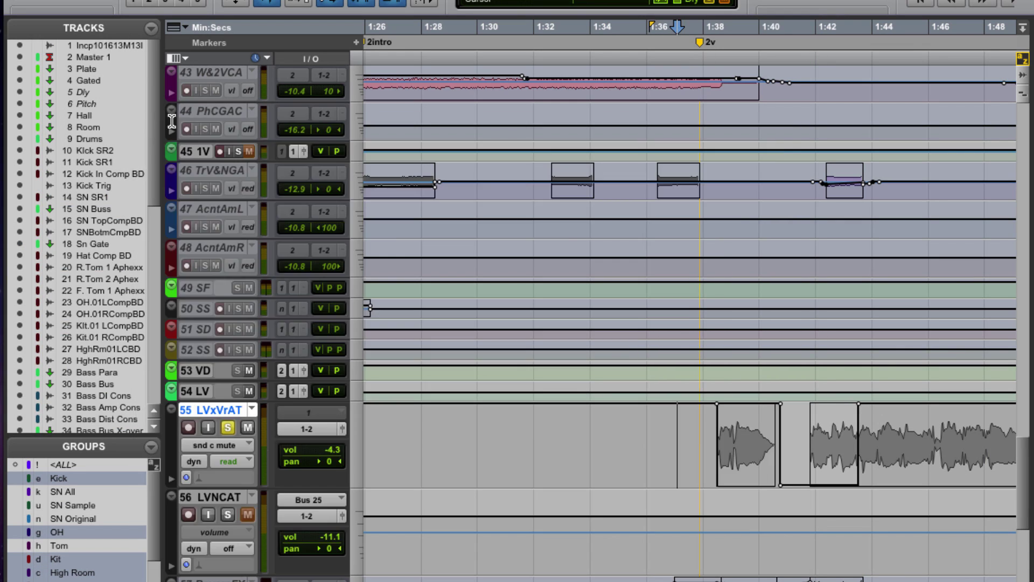
Play the soloed lead vocal around the second verse and return to the mixer.
{"action": "key", "text": "r"}
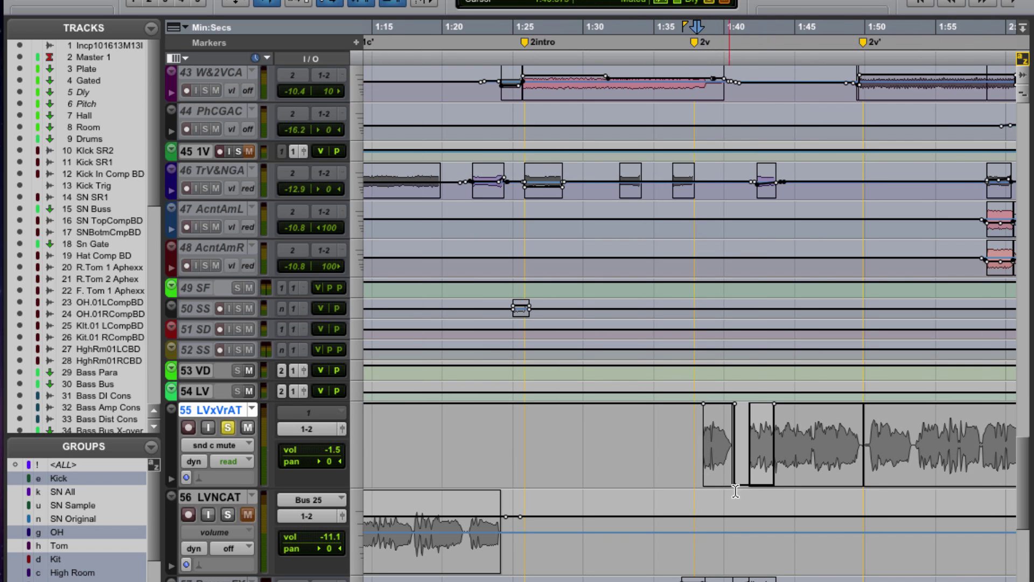
{"action": "key", "text": "space"}
{"action": "scroll", "coordinate": [659, 307], "scroll_direction": "right", "scroll_amount": 3}
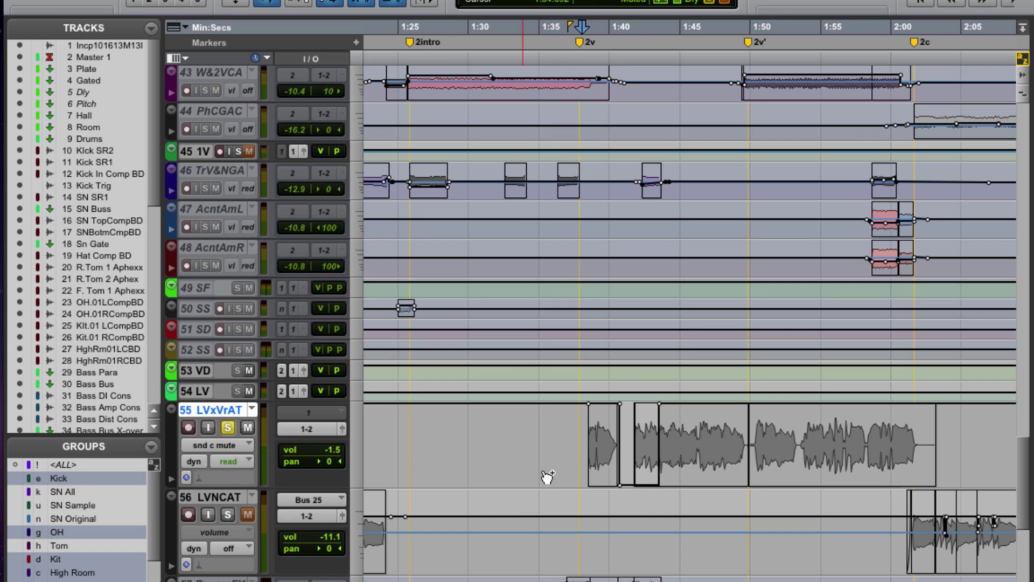
{"action": "key", "text": "super+equal"}
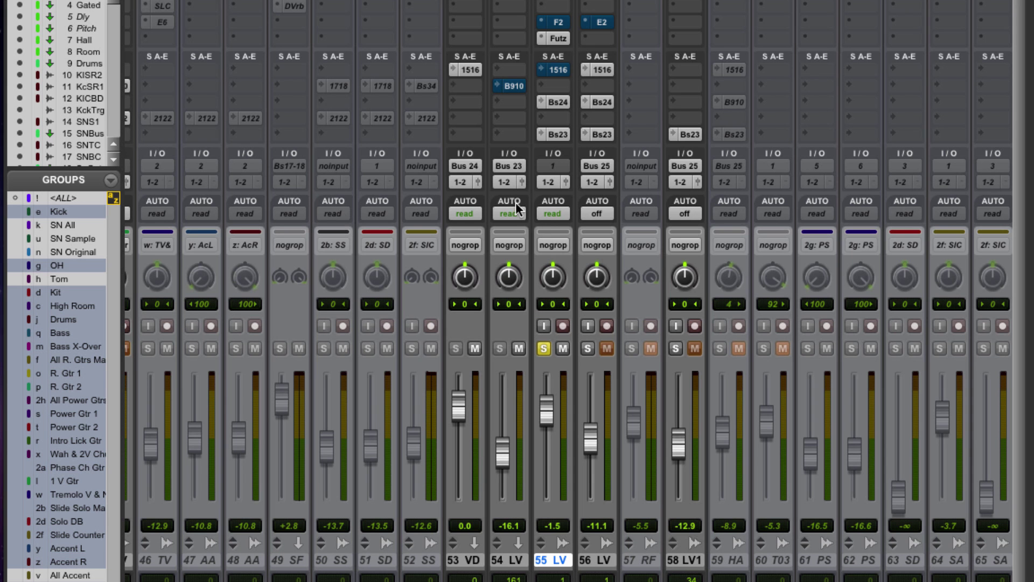
Open FilterBank F2 on the lead vocal verse track, examine which parameters are automated, and close the plug-in.
{"action": "left_click", "coordinate": [561, 22]}
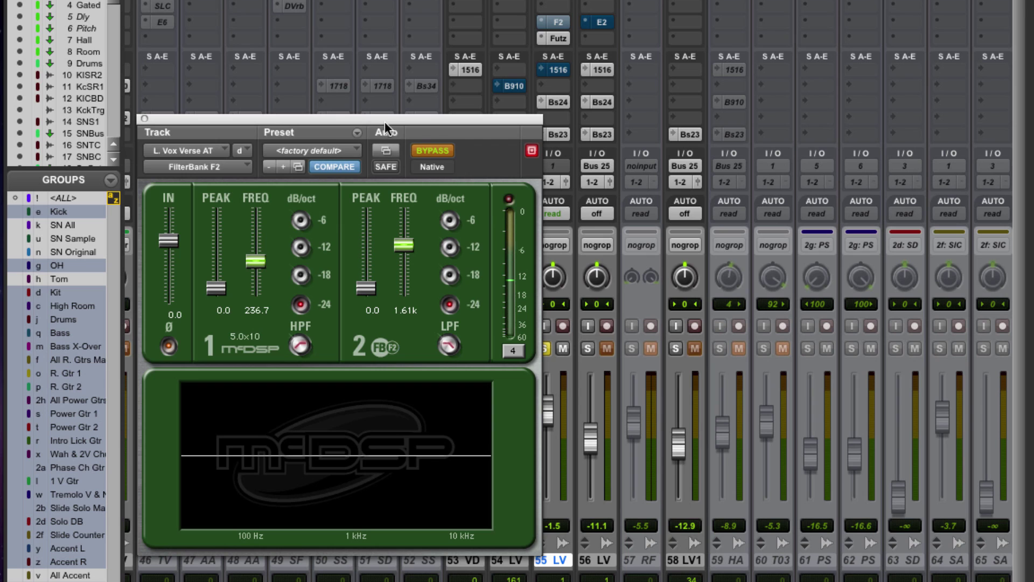
{"action": "left_click_drag", "start_coordinate": [385, 122], "coordinate": [349, 81]}
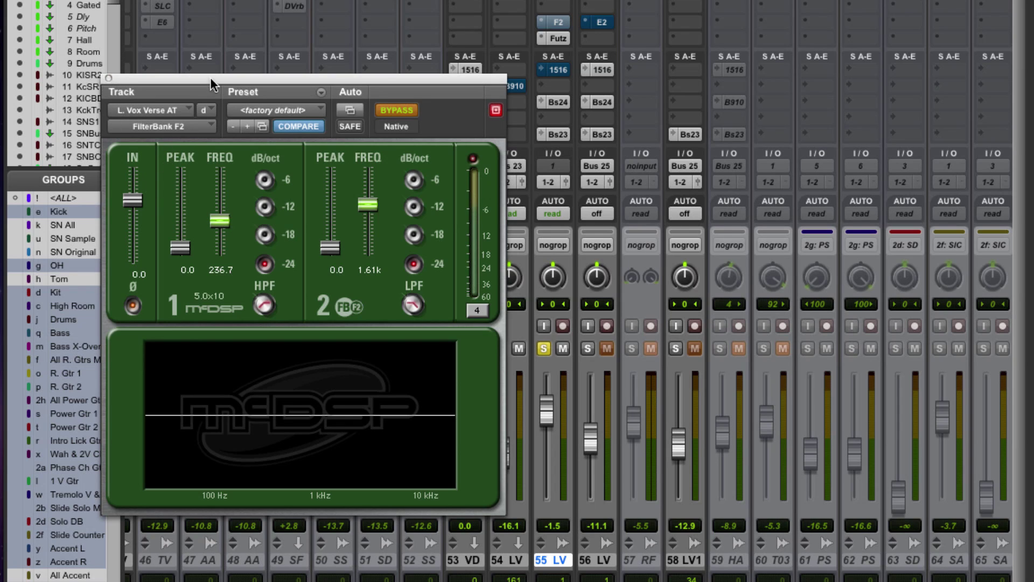
{"action": "left_click_drag", "start_coordinate": [213, 80], "coordinate": [212, 53]}
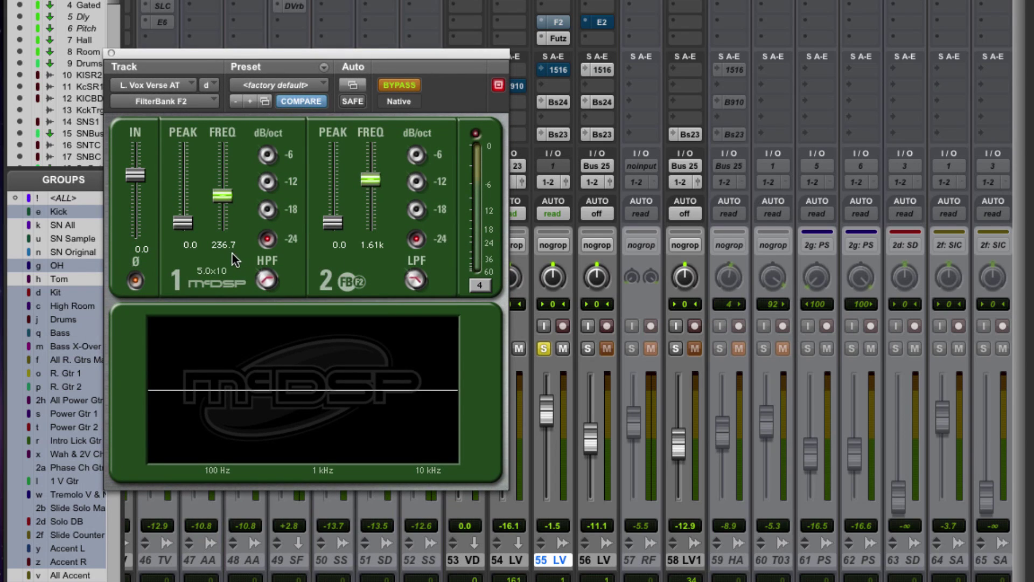
{"action": "left_click", "coordinate": [352, 86]}
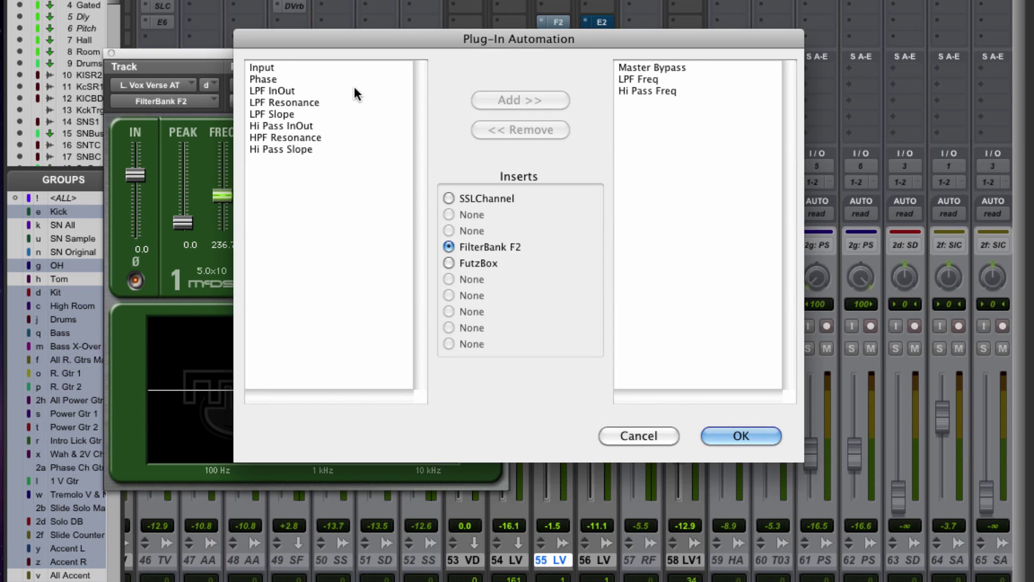
{"action": "left_click", "coordinate": [656, 436]}
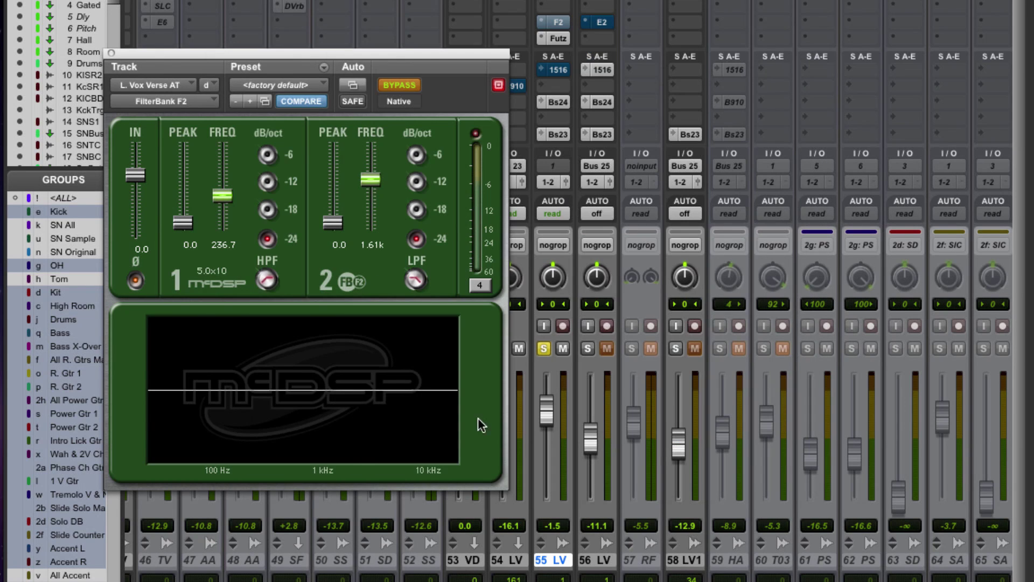
{"action": "left_click", "coordinate": [111, 51]}
Examine the lead vocal tracks and their clips across the whole song timeline.
{"action": "key", "text": "super+equal"}
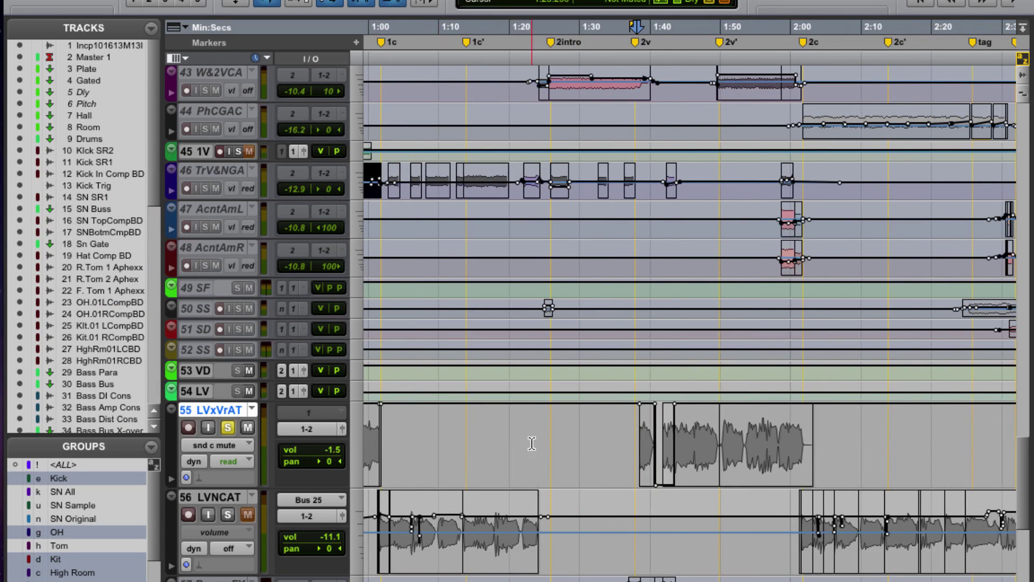
{"action": "key", "text": "super+bracketleft"}
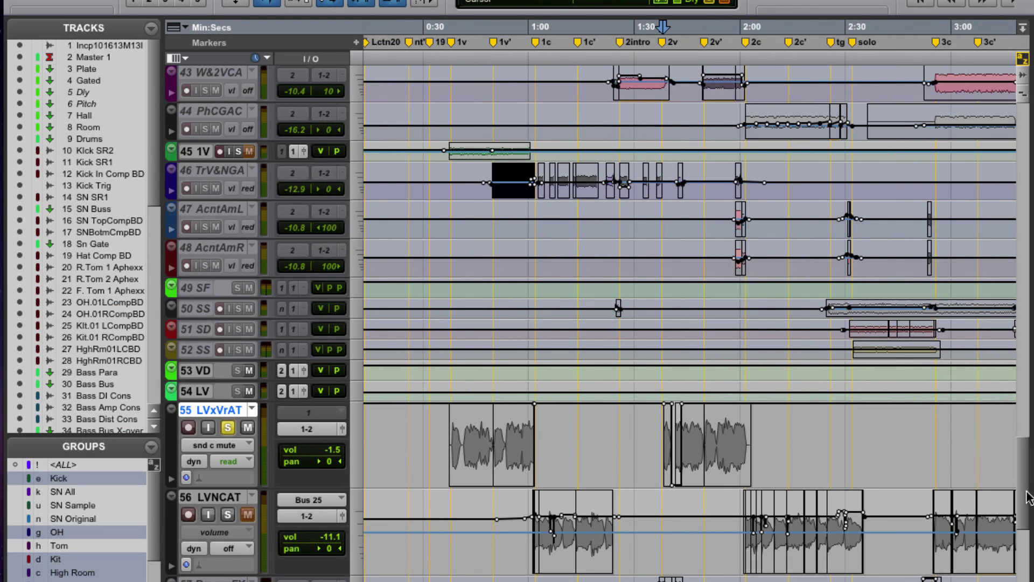
{"action": "key", "text": "super+bracketleft"}
{"action": "scroll", "coordinate": [1029, 498], "scroll_direction": "down", "scroll_amount": 5}
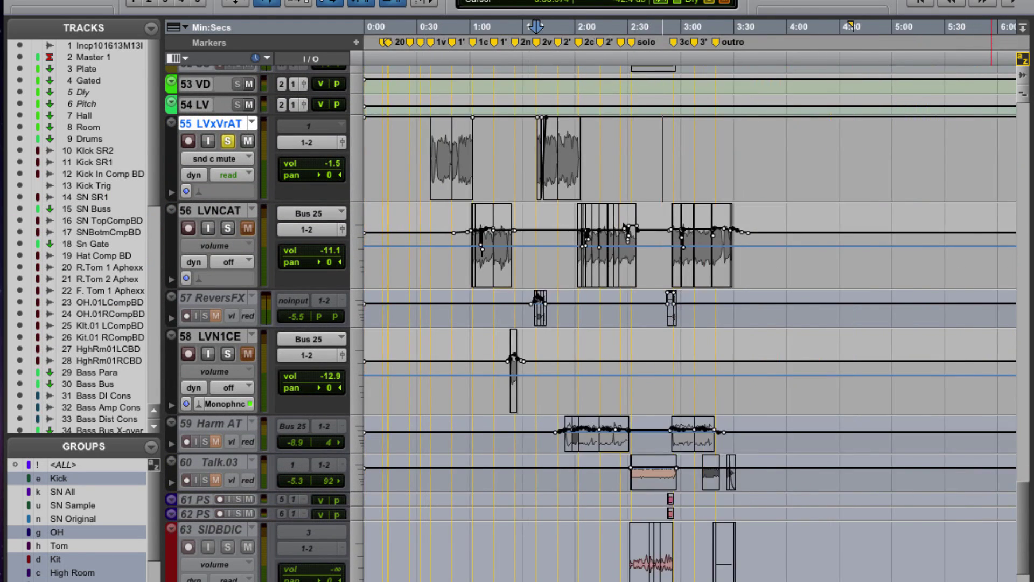
{"action": "key", "text": "super+equal"}
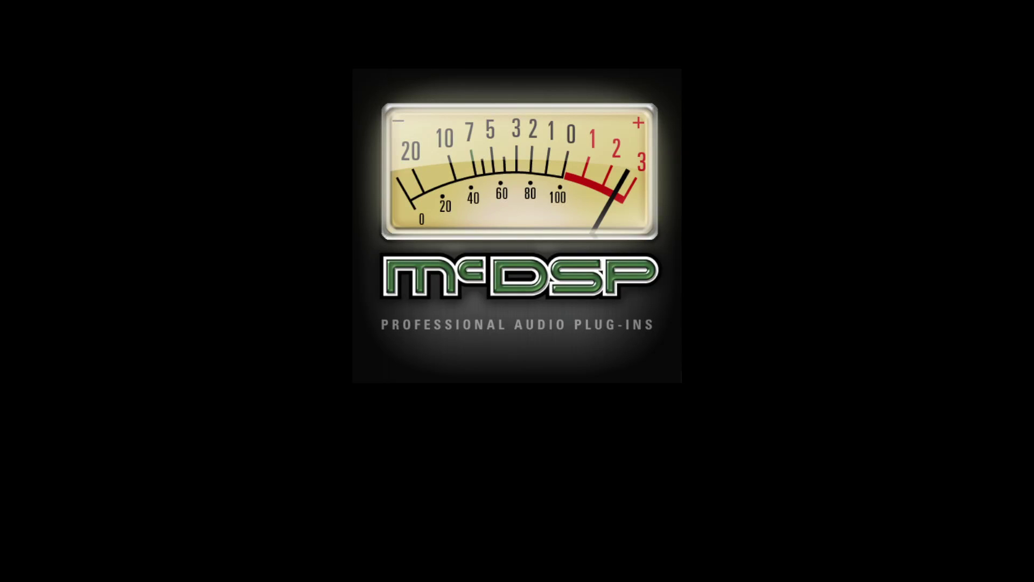